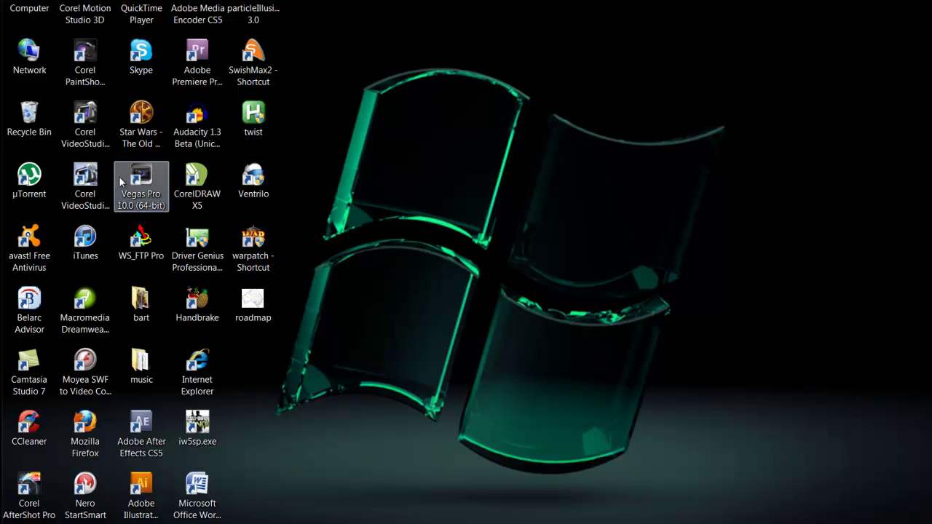
Select the Corel VideoStudio Pro X5 icon on the desktop
click(87, 181)
Launch VideoStudio Pro X5 and bring up the timeline's Track Manager
double_click(88, 182)
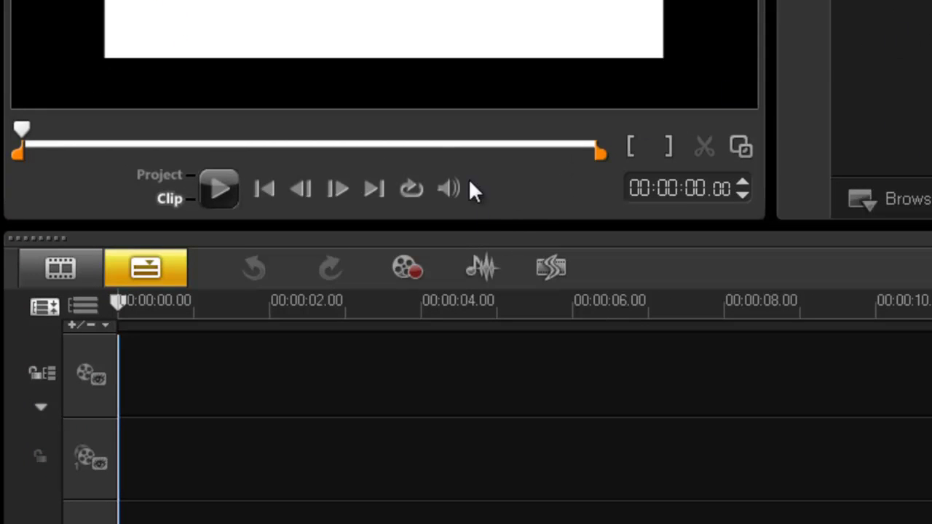
click(73, 317)
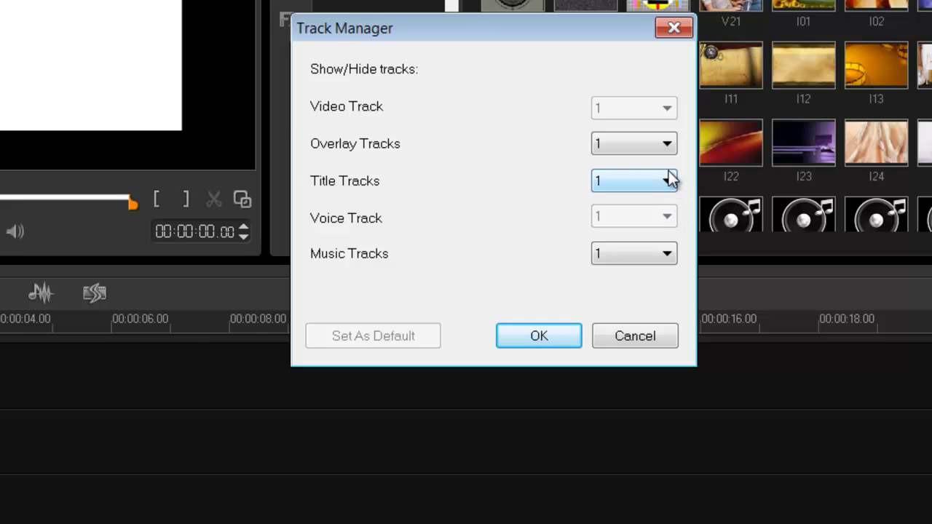
Review the overlay, music and title track options, leave each at 1, and confirm
click(668, 148)
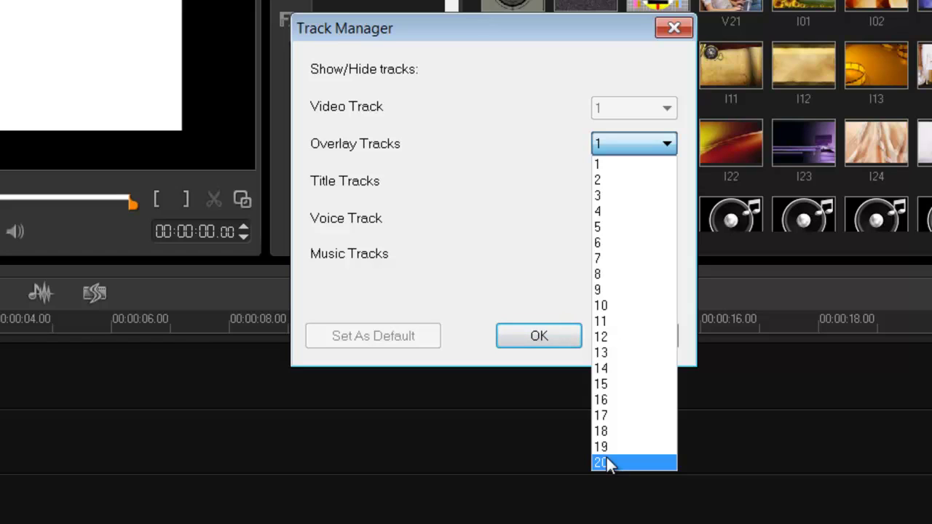
click(442, 261)
click(666, 254)
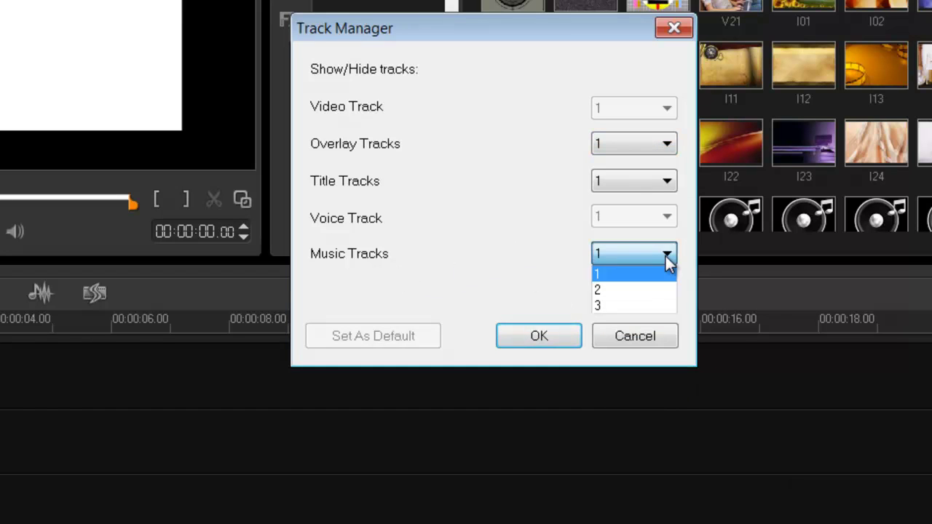
click(665, 254)
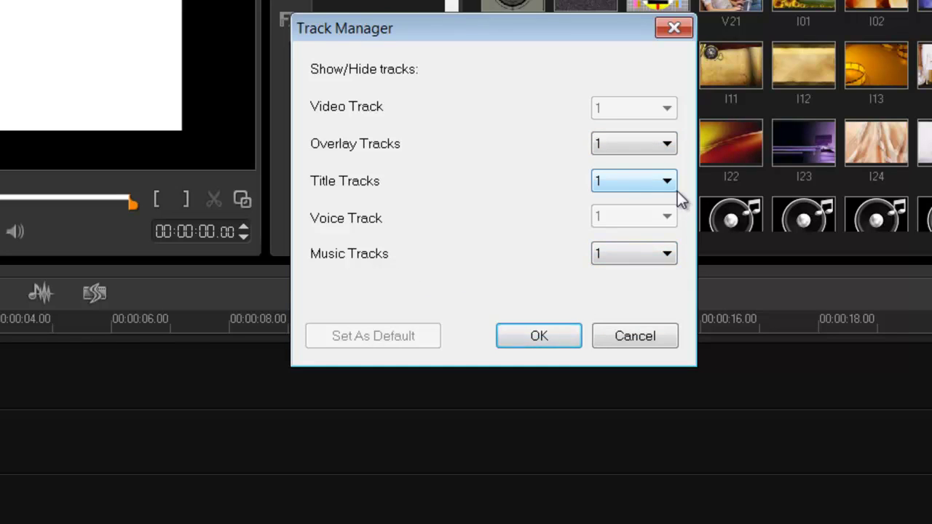
click(670, 182)
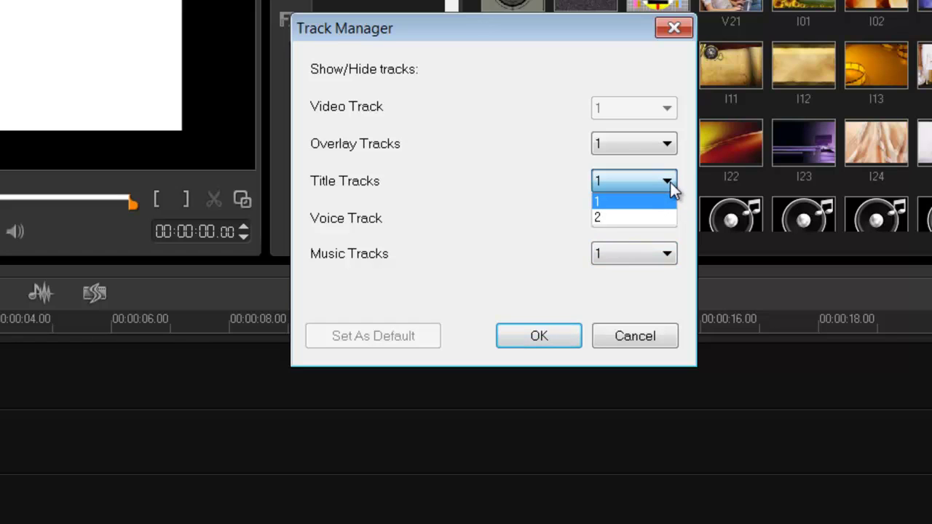
click(670, 182)
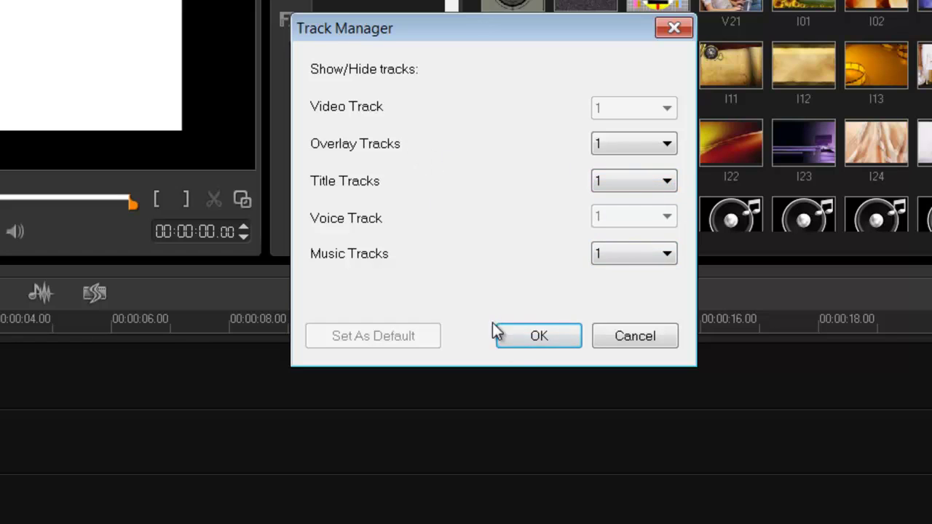
click(535, 337)
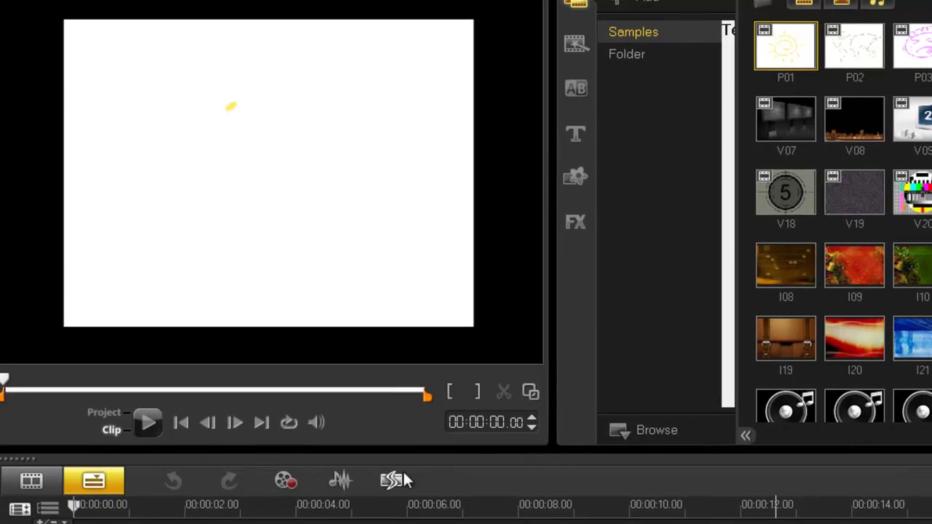
Preview the Complete T23 instant project from about 21 seconds, then undo it
click(575, 43)
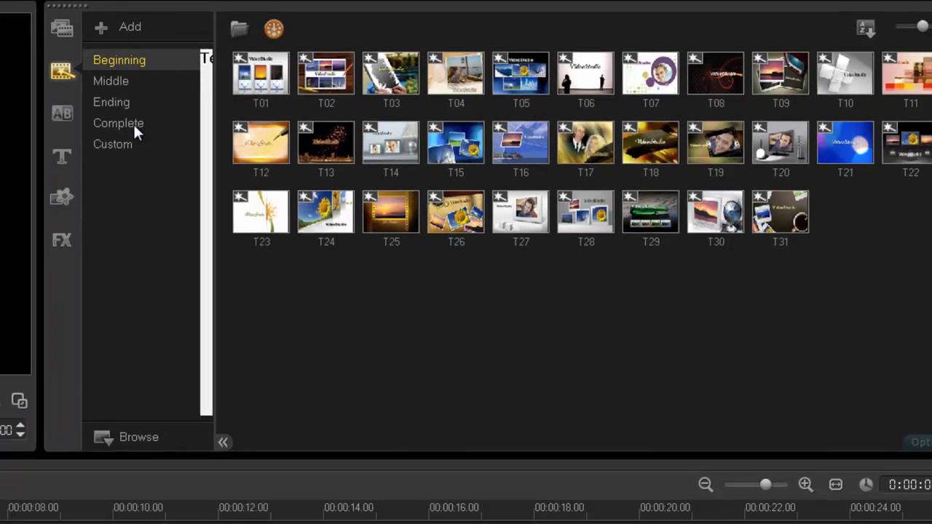
click(87, 130)
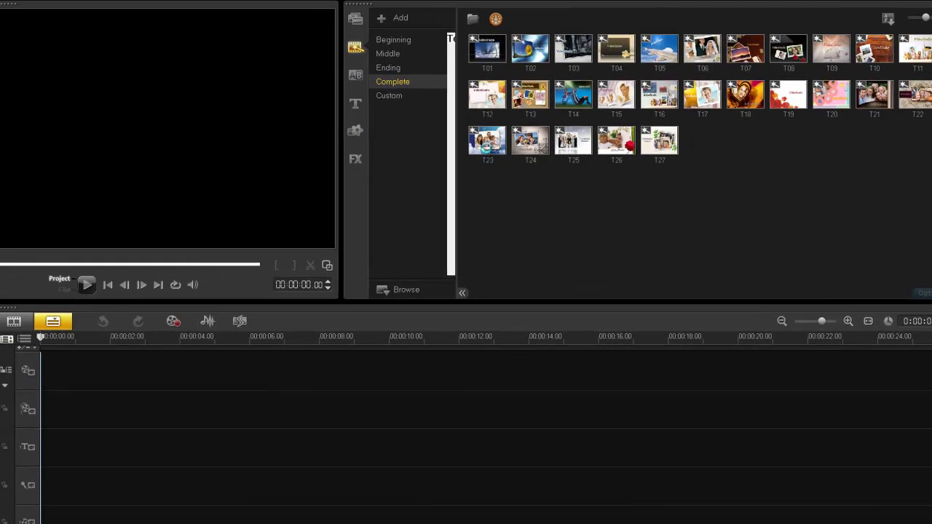
drag(487, 147, 372, 364)
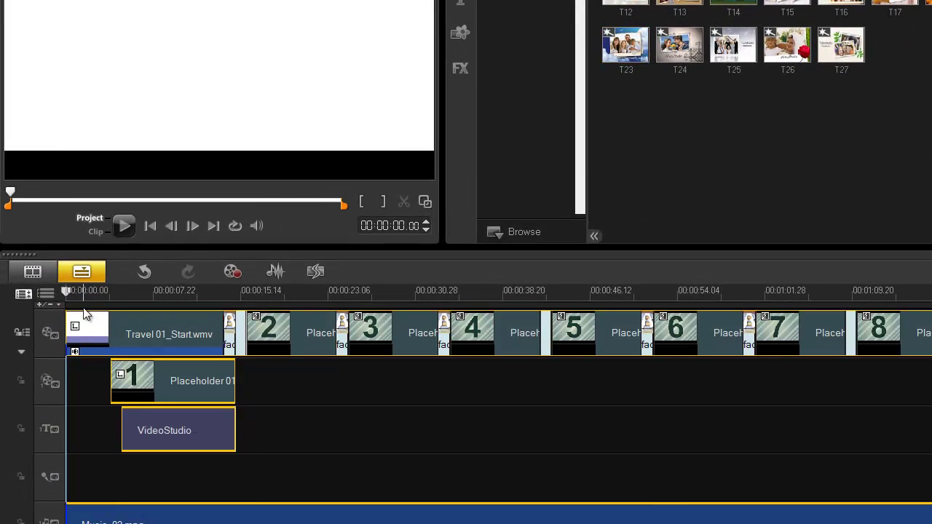
drag(67, 292, 308, 292)
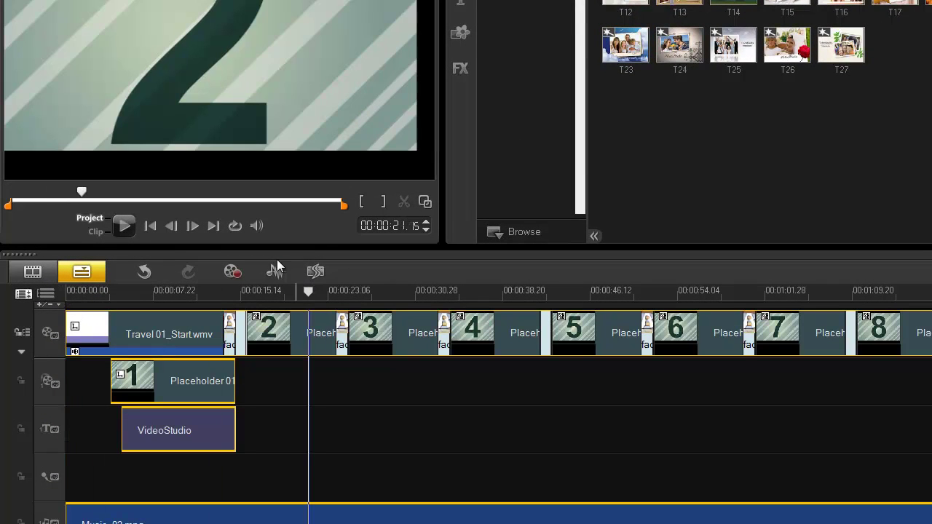
click(124, 226)
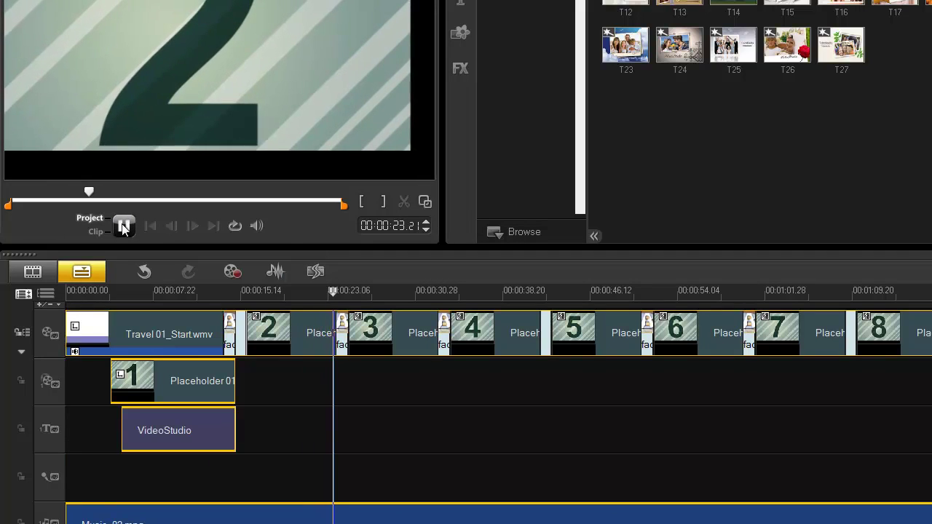
click(144, 271)
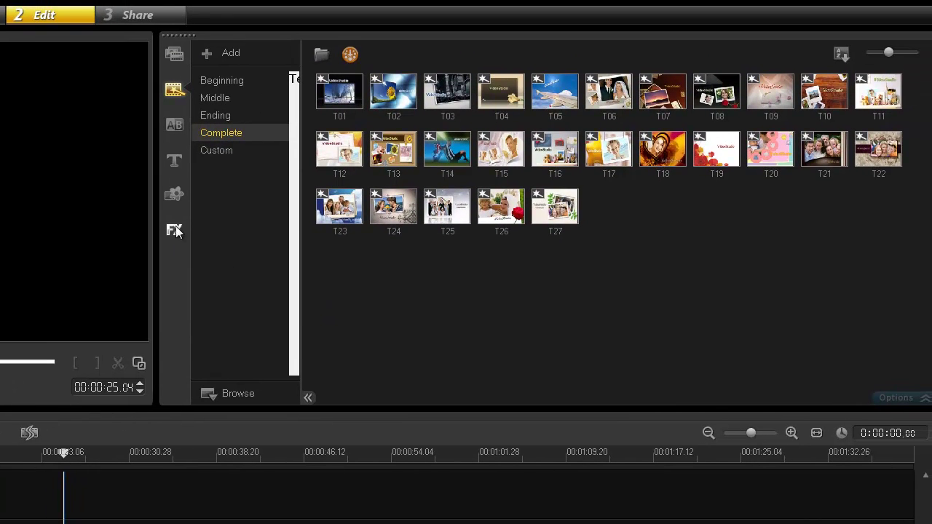
Browse the filter gallery and narrow it to proDAD: Mercalli 2.0, RotoPen, Vitascene
click(175, 230)
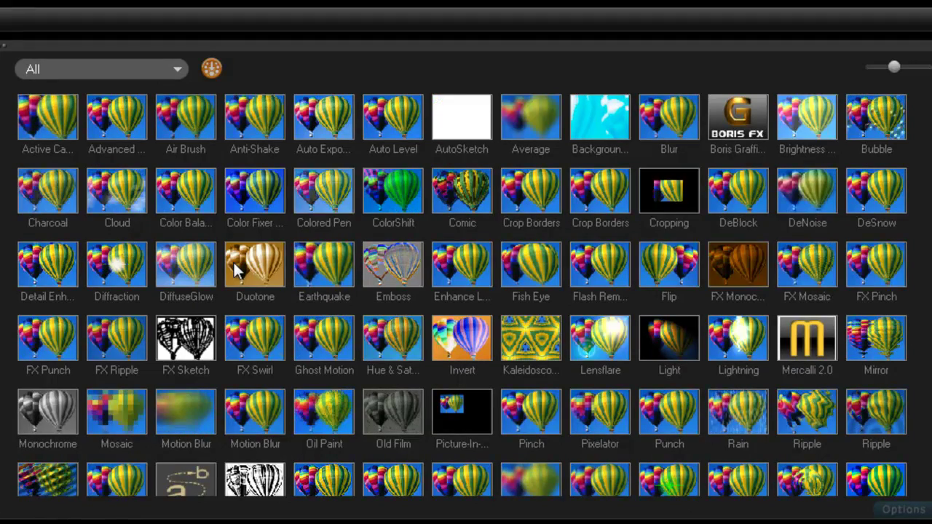
scroll(233, 260, down, 2)
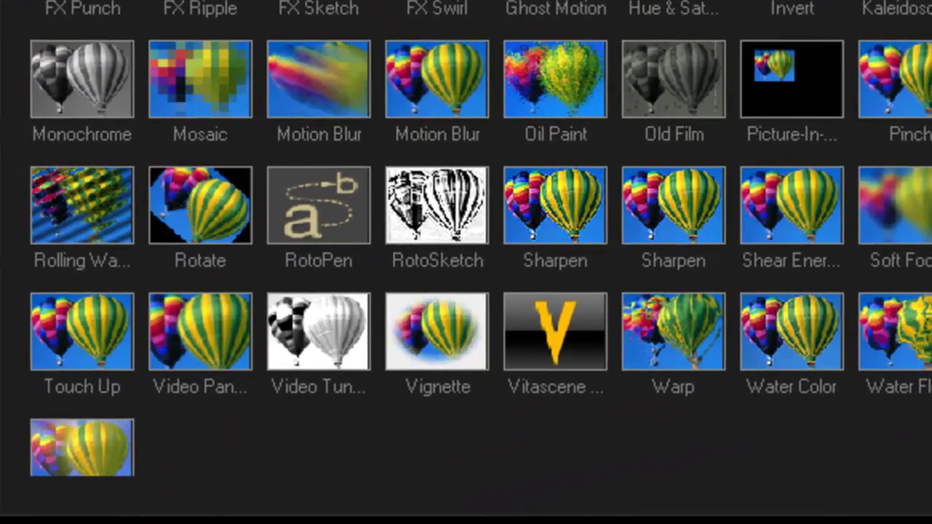
click(110, 0)
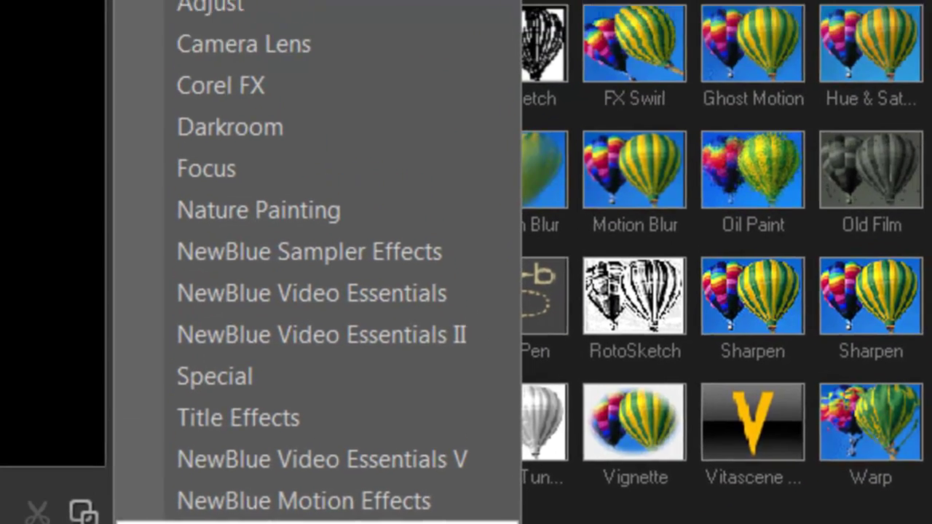
click(227, 462)
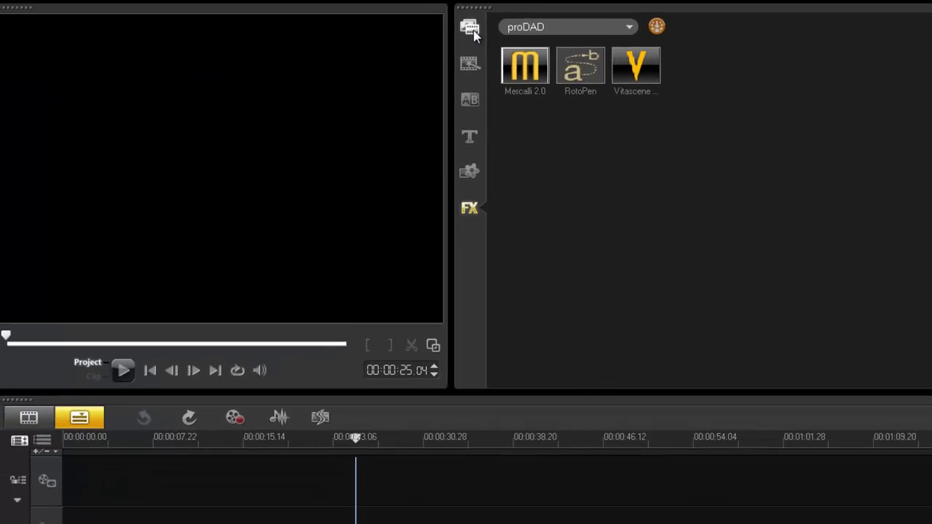
Add wife.jpg from the user folder to the timeline and stretch it to about 19 seconds
click(474, 30)
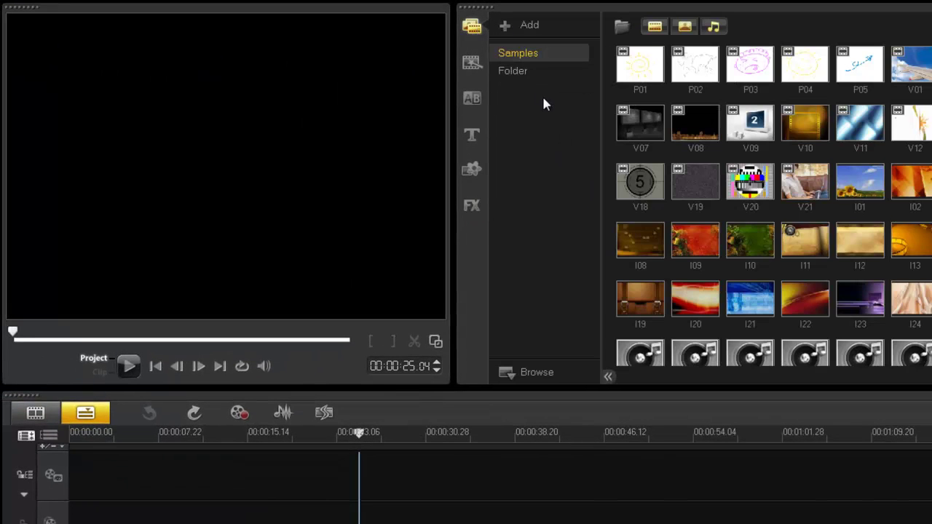
click(518, 72)
drag(709, 86, 252, 481)
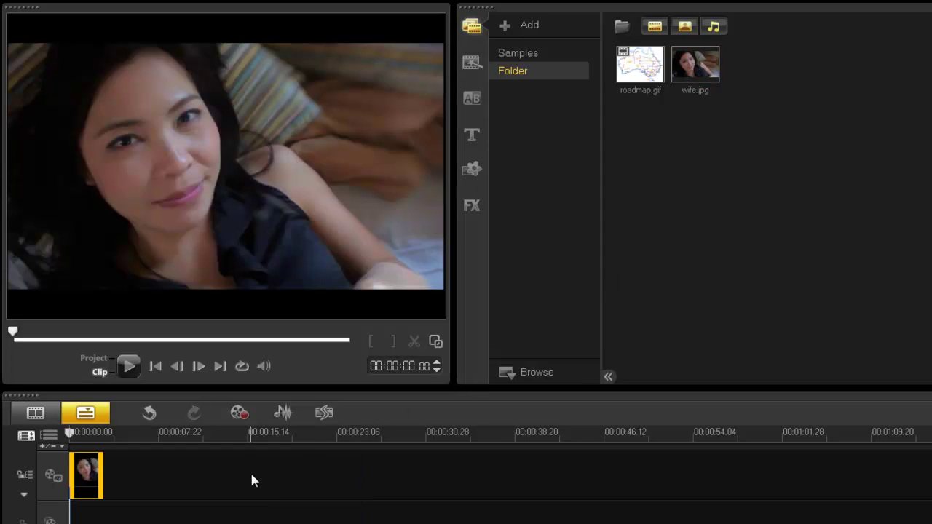
drag(104, 478, 293, 481)
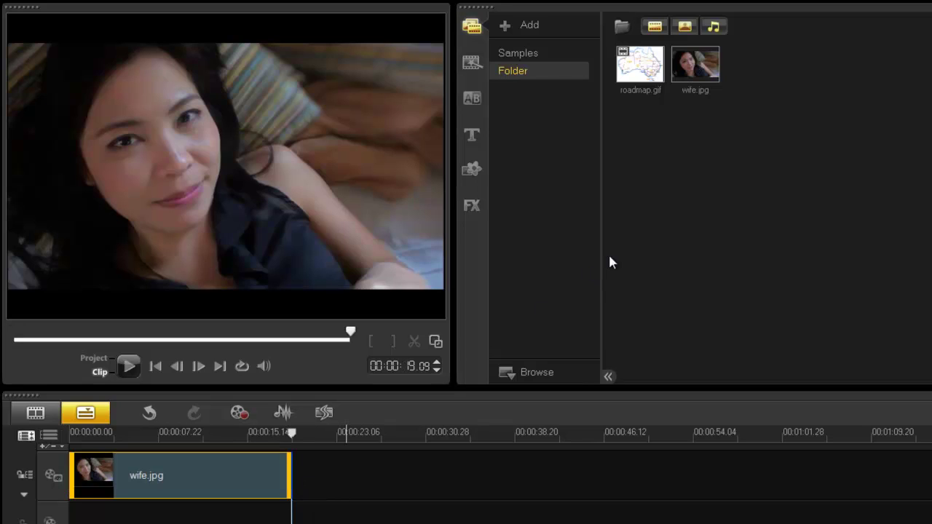
Apply the proDAD Vitascene filter to the wife.jpg clip and open its filter options
click(479, 204)
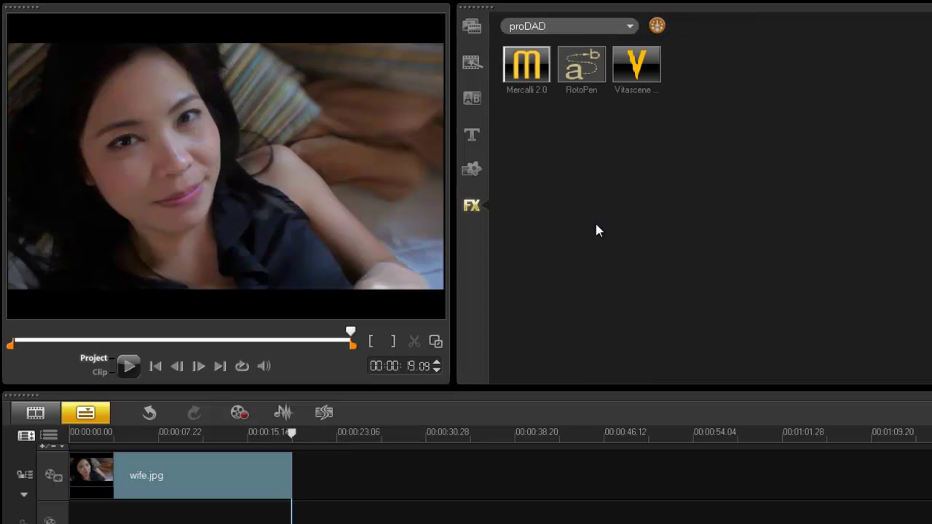
drag(636, 67, 250, 459)
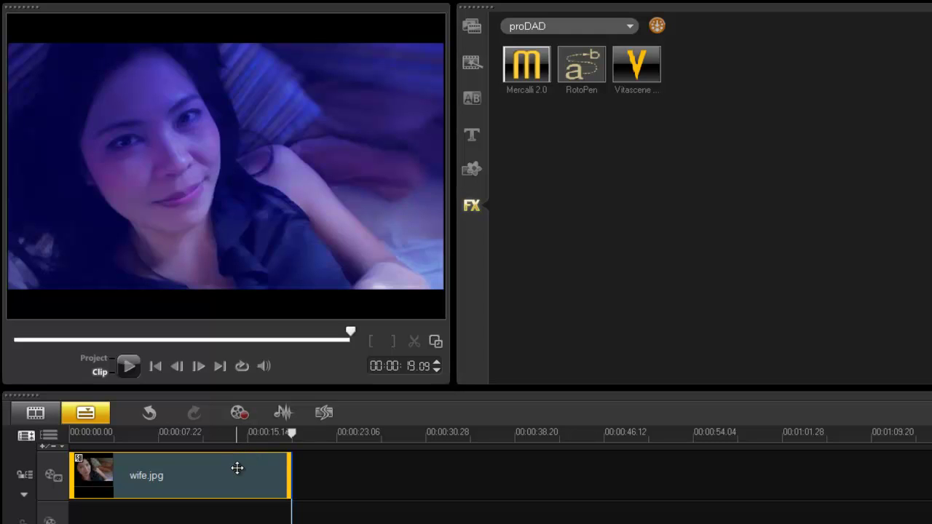
double_click(238, 468)
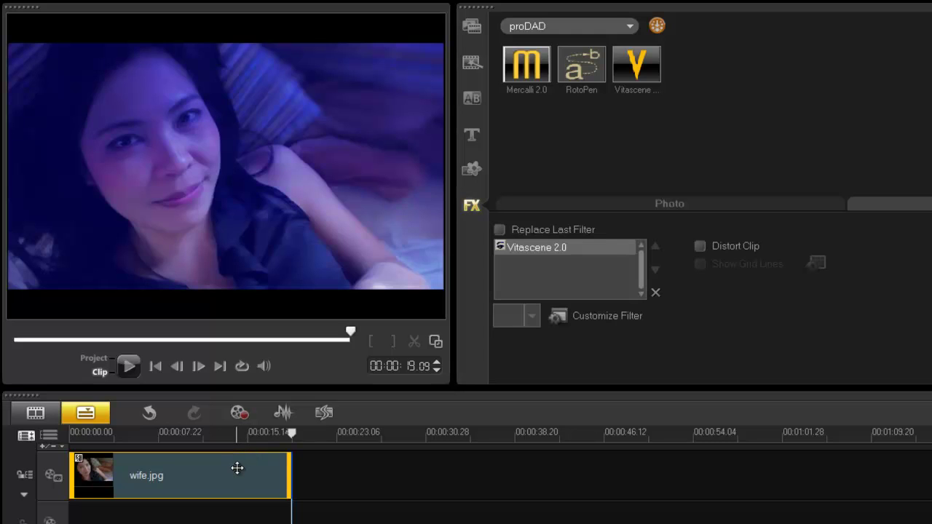
Open Vitascene's editor and apply and preview the Rays preset Heavenly Light Rays #393
click(575, 317)
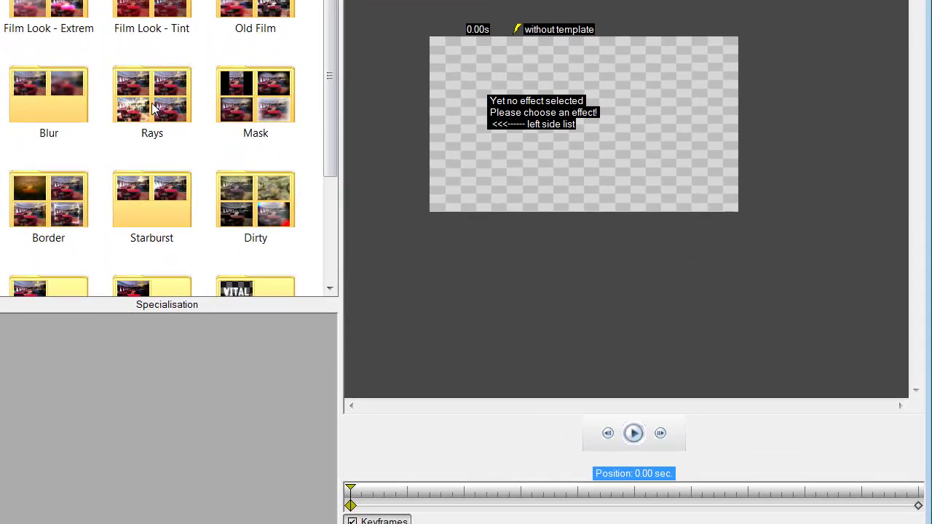
double_click(152, 196)
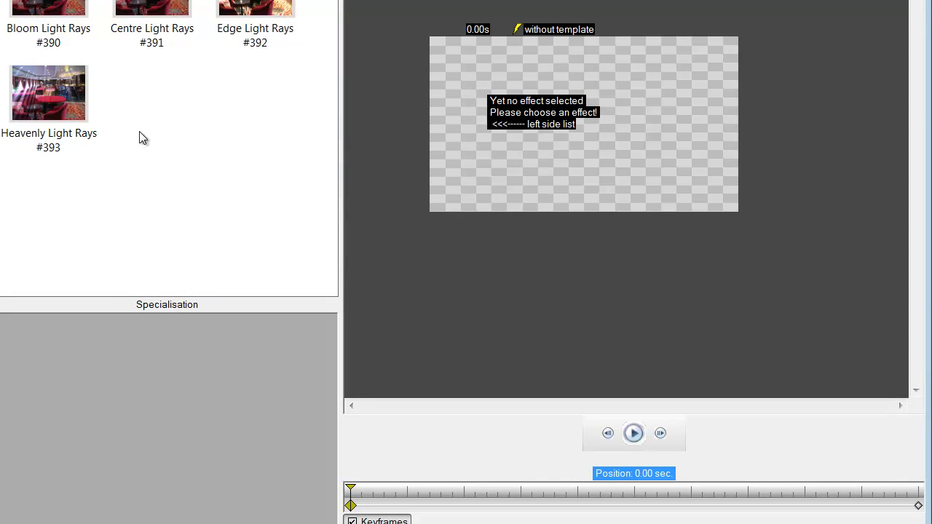
click(58, 114)
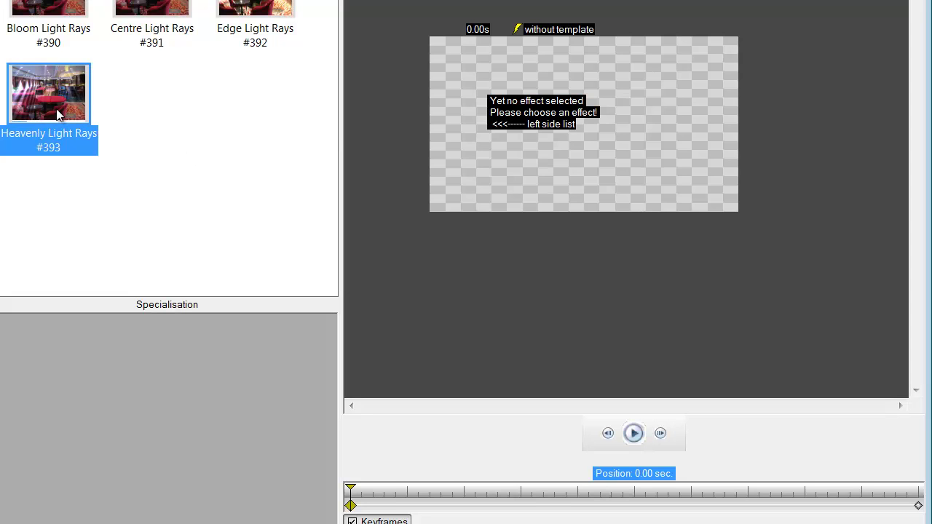
double_click(57, 113)
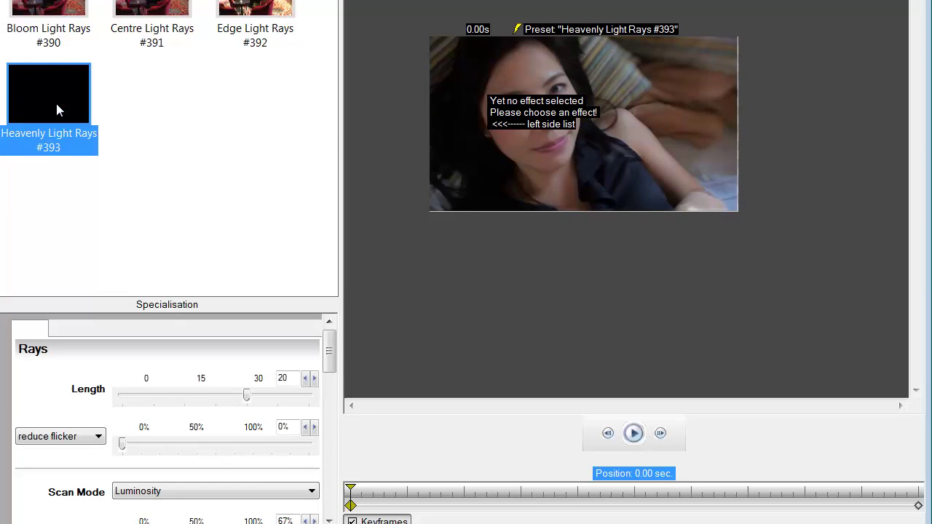
click(634, 434)
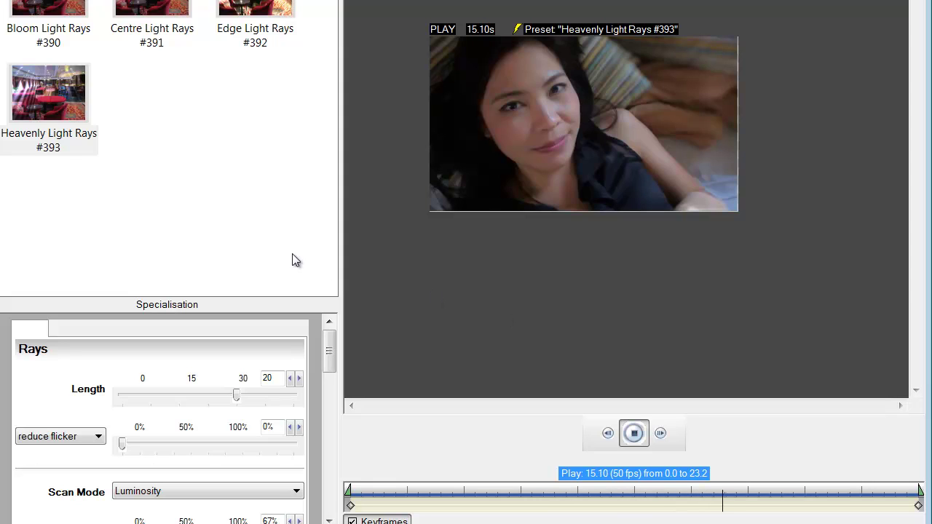
Switch to the Edge Light Rays #392 preset and replay the preview
click(276, 17)
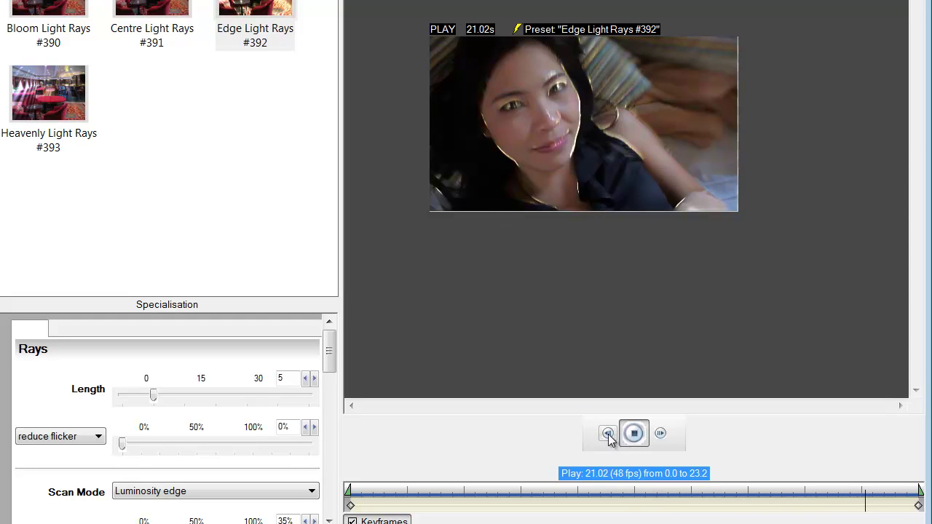
click(635, 434)
click(635, 434)
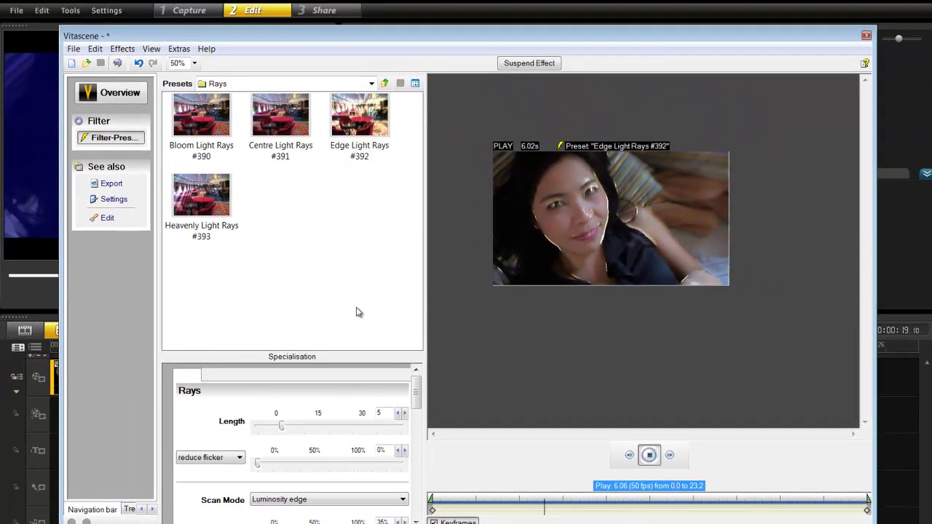
Try Elliptical Circle Ripple #407, settle on Defocus Ripple #60, then exit Vitascene without saving
click(371, 85)
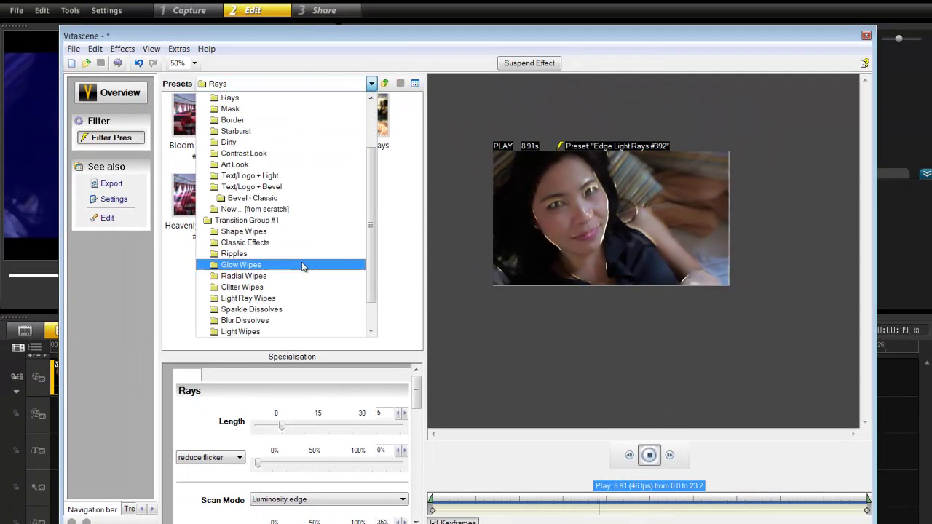
click(295, 254)
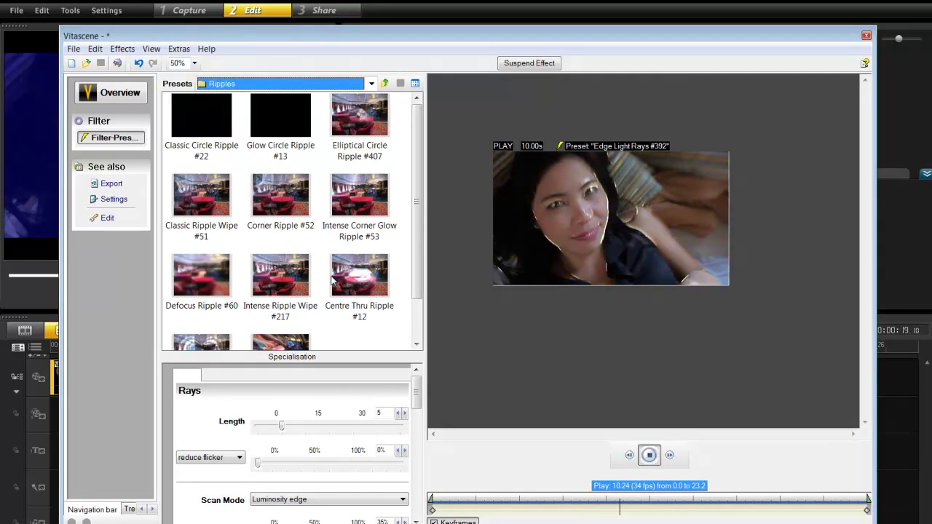
click(360, 126)
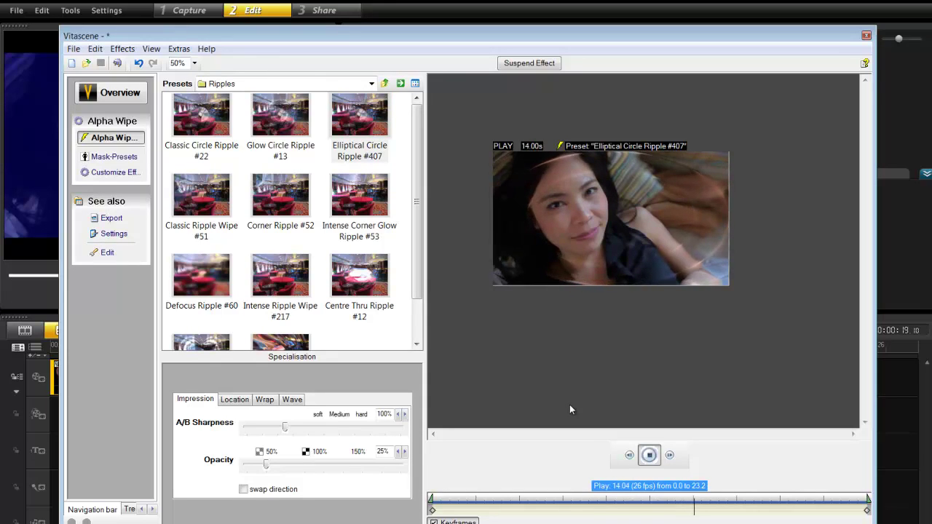
click(246, 304)
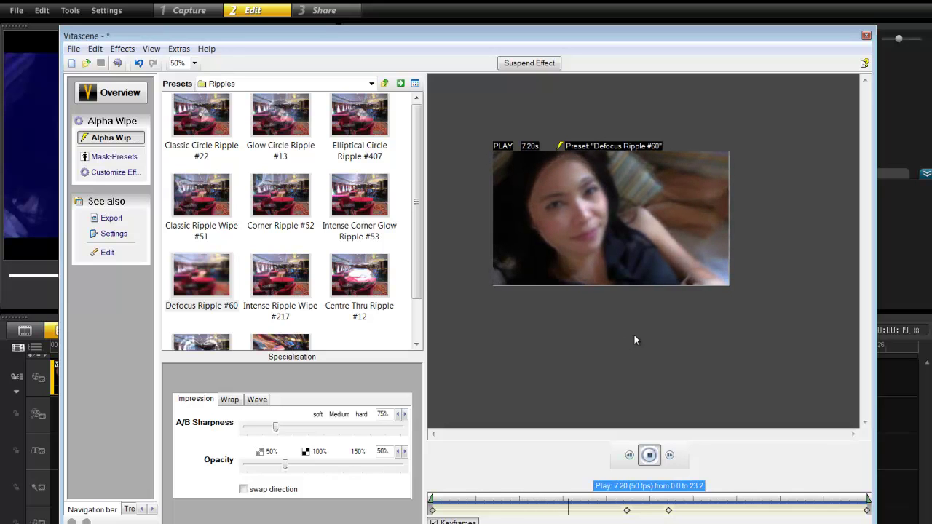
click(867, 34)
click(509, 346)
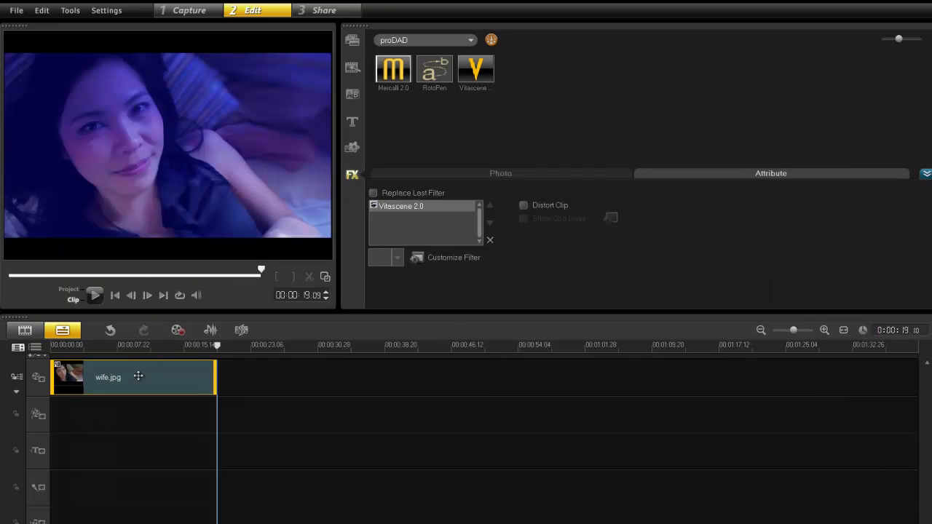
Delete wife.jpg, add one roadmap.gif clip from the library, and drop RotoPen onto it
key(Delete)
click(355, 42)
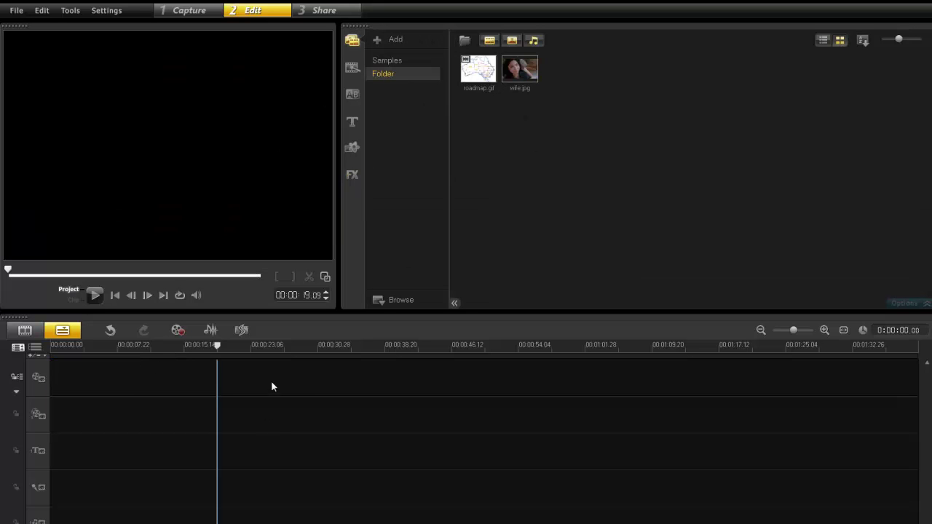
drag(460, 83, 169, 378)
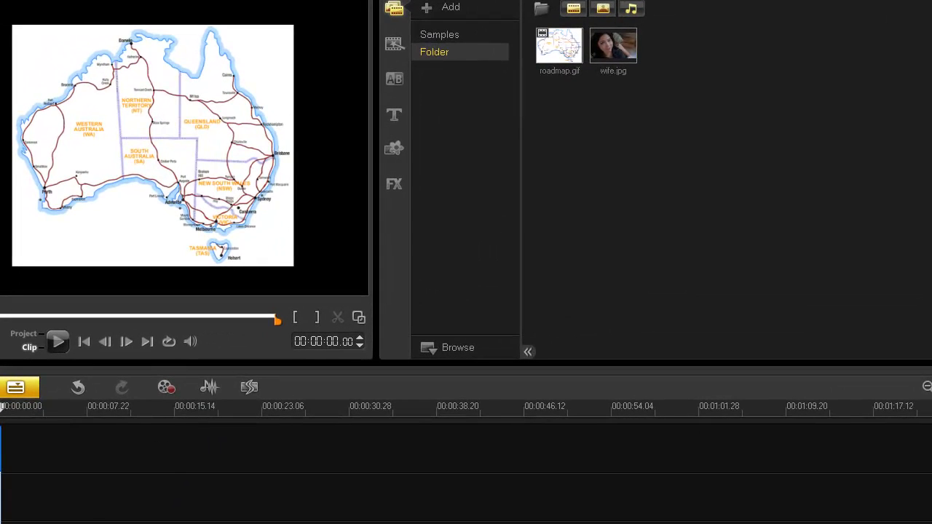
key(Delete)
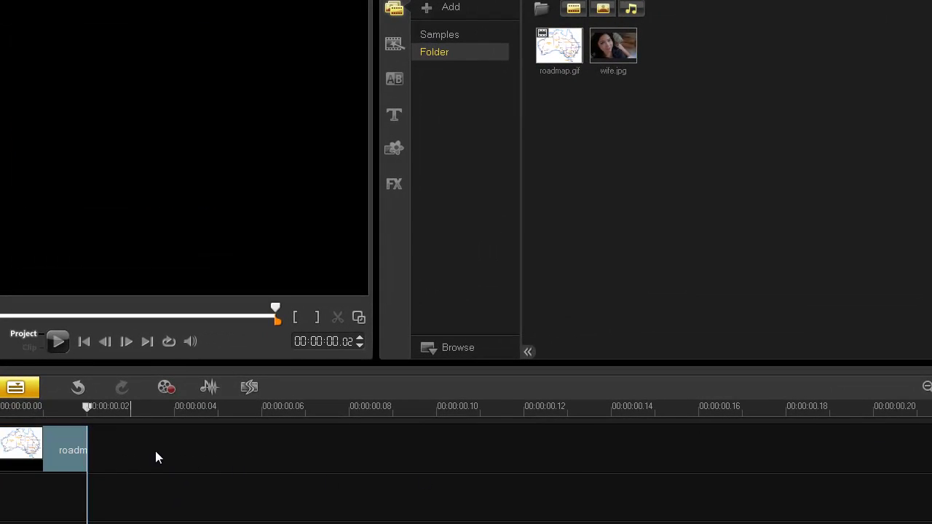
click(48, 443)
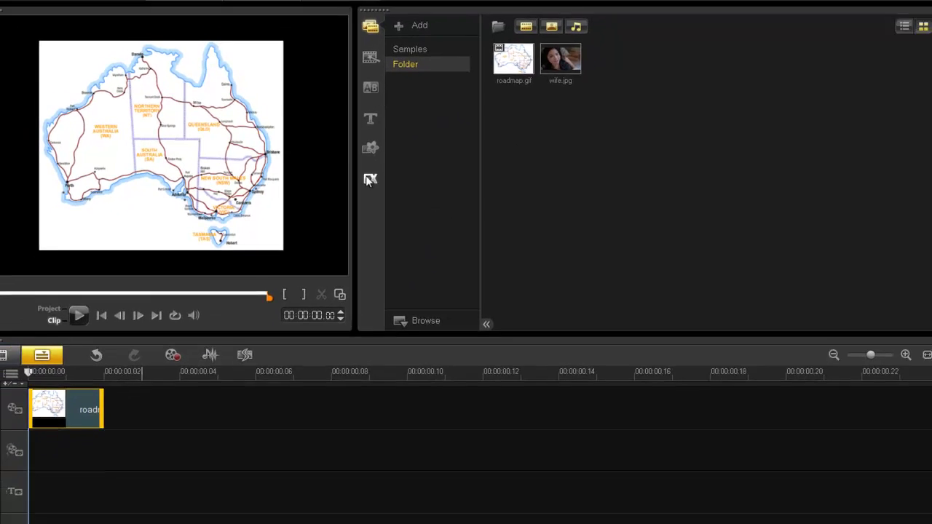
click(370, 180)
drag(440, 85, 76, 376)
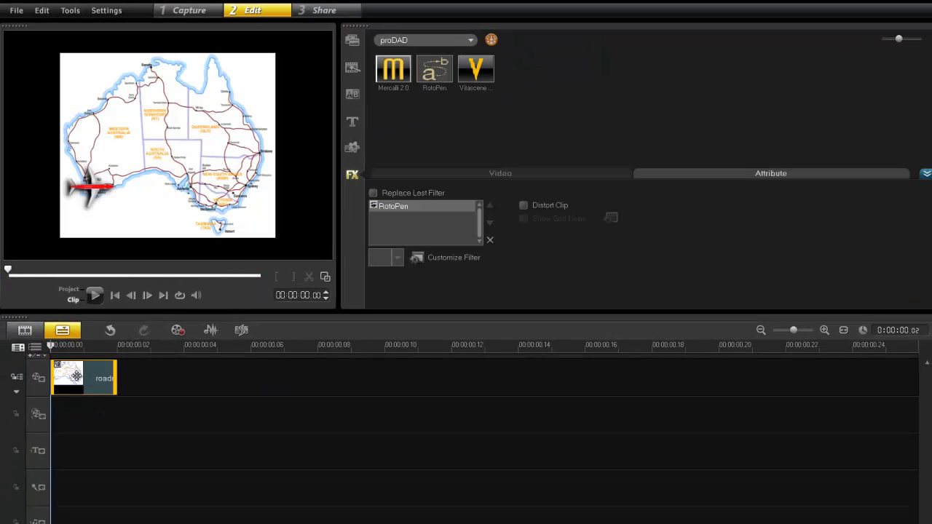
In RotoPen's path editor, draw a route from Perth to Brisbane and play the preview
click(432, 259)
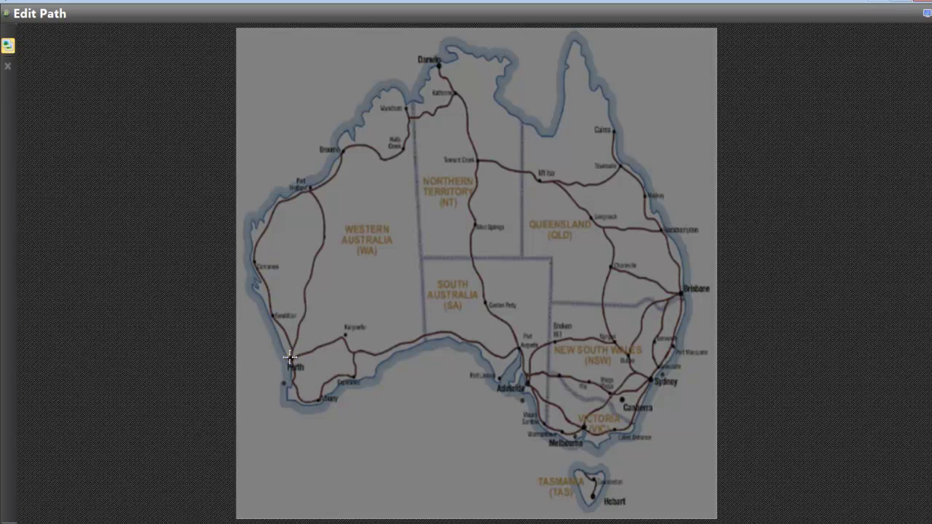
mouse_move(293, 357)
mouse_down()
mouse_move(601, 263)
mouse_move(683, 292)
mouse_move(675, 285)
mouse_move(618, 390)
mouse_up()
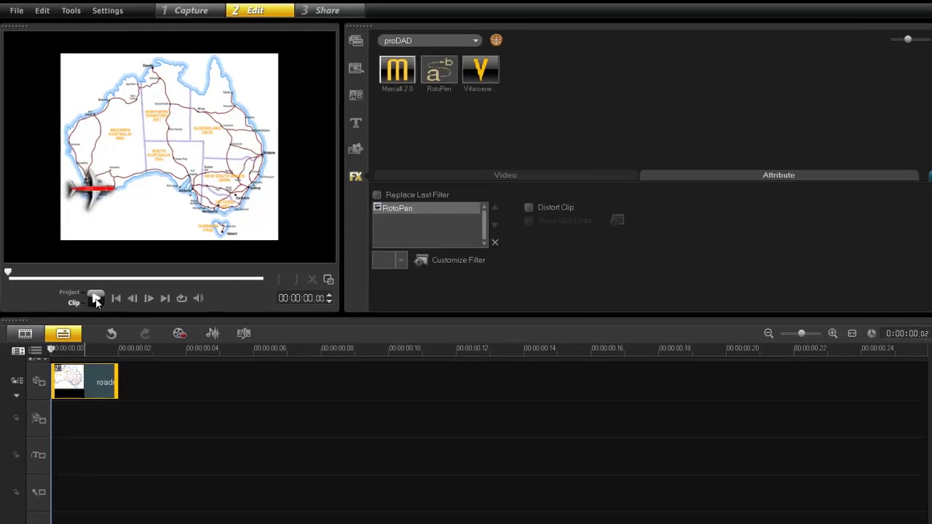
click(97, 296)
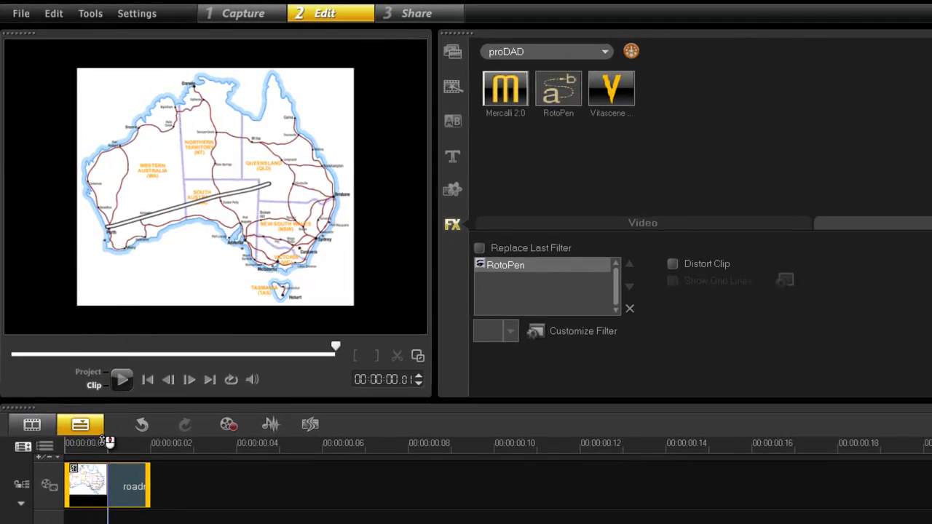
Lengthen the roadmap.gif clip to about 10 frames and preview the project from the start
click(109, 443)
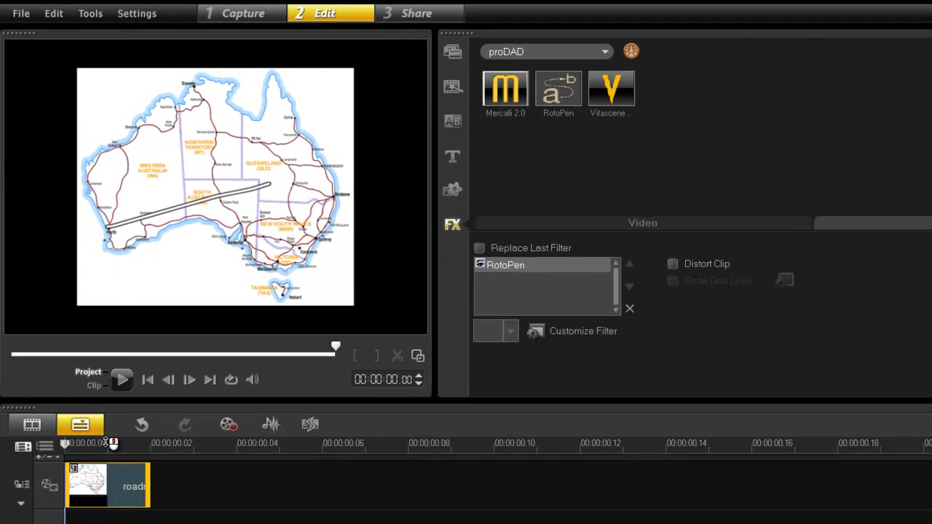
click(151, 445)
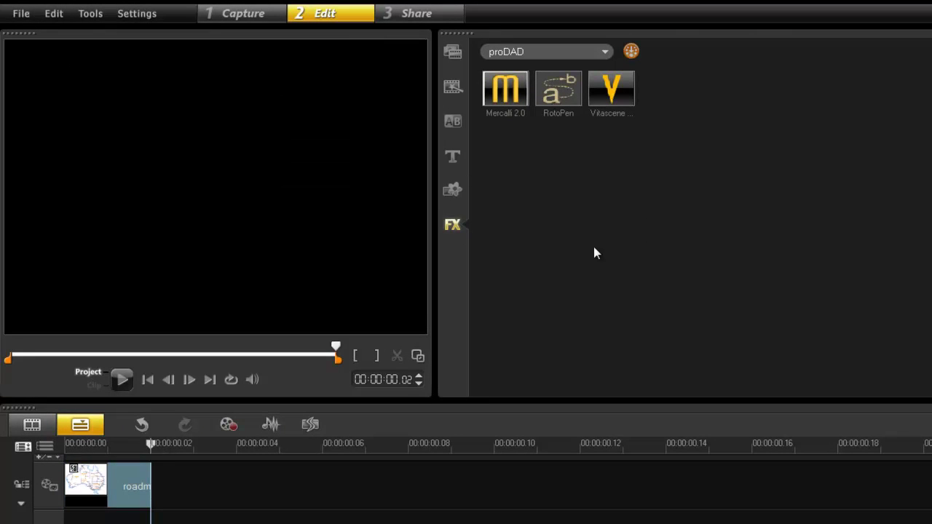
click(121, 479)
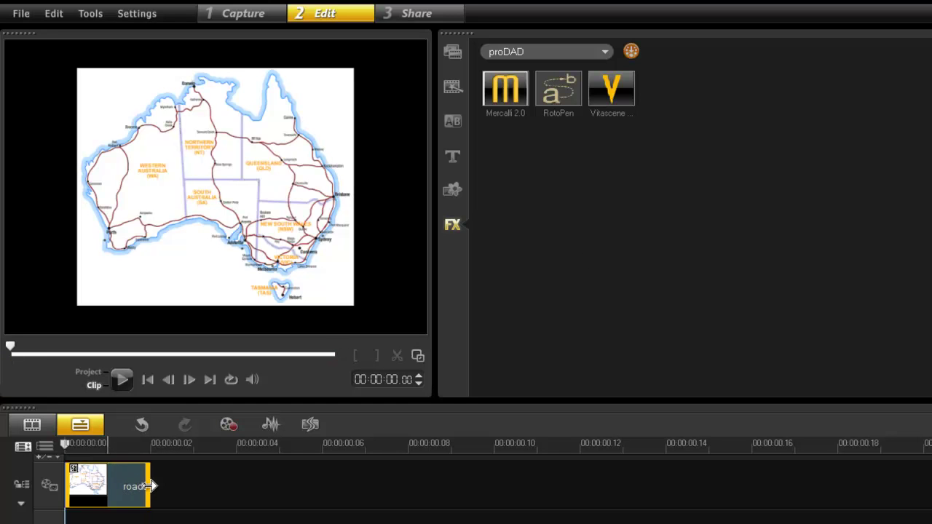
drag(149, 486, 543, 495)
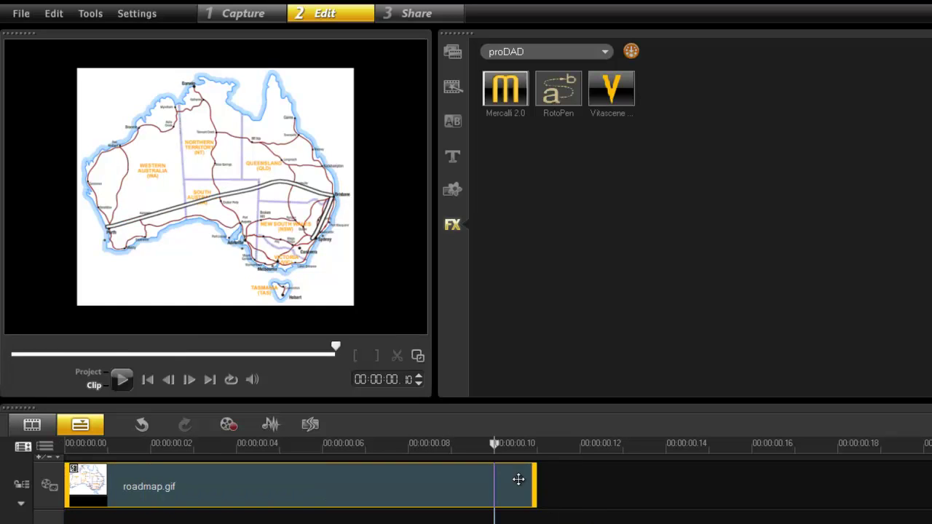
drag(496, 443, 151, 444)
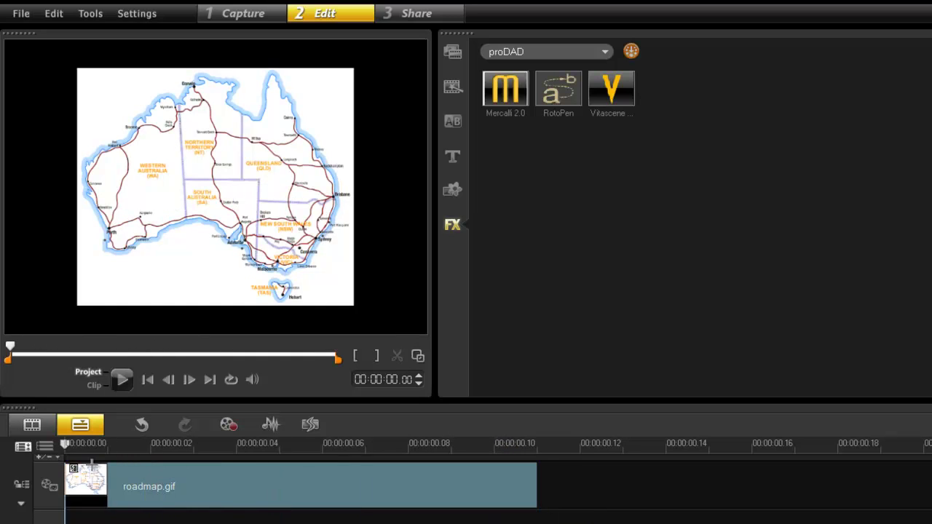
click(121, 380)
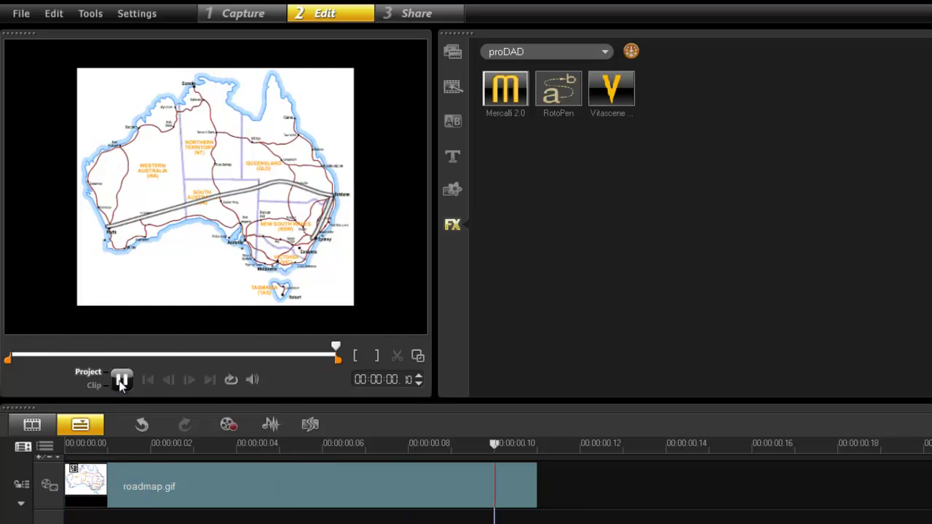
Stretch roadmap.gif to about 00:00:00.19, replay the route animation, then delete the clip
click(516, 481)
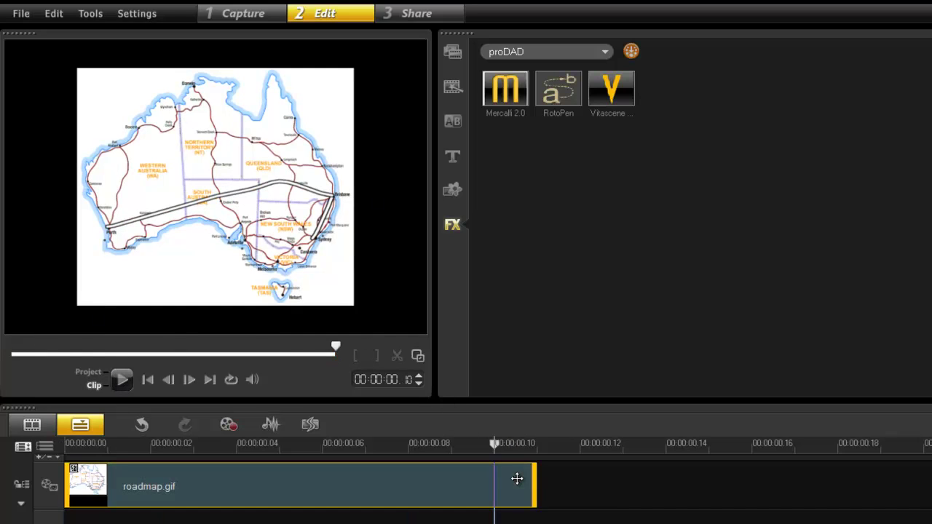
drag(539, 490, 922, 483)
click(125, 382)
click(123, 380)
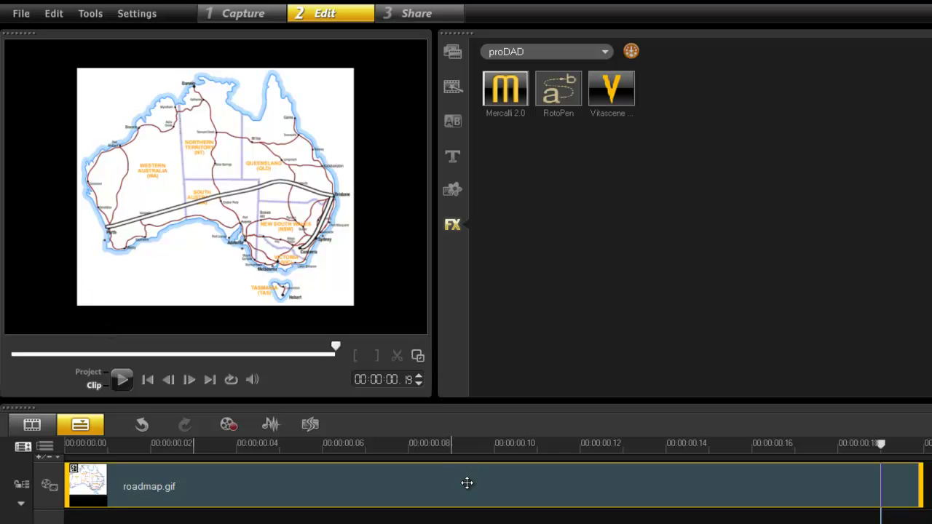
key(Delete)
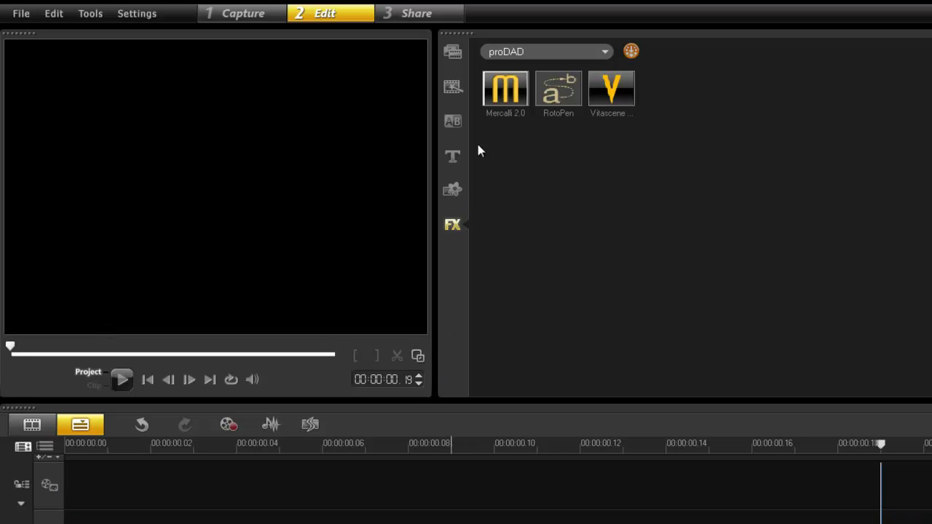
Add wife.jpg to the video track and apply the RotoPen filter, opening its options
click(453, 54)
drag(668, 88, 373, 481)
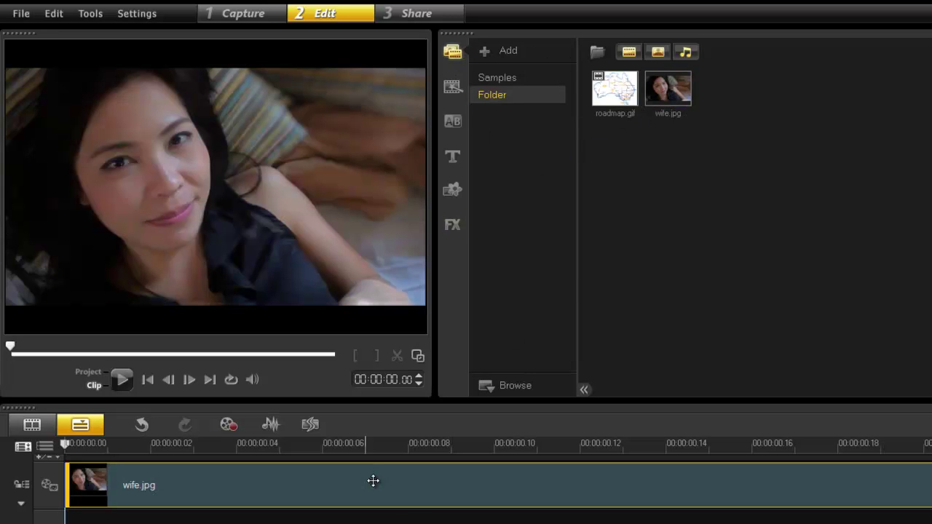
click(452, 225)
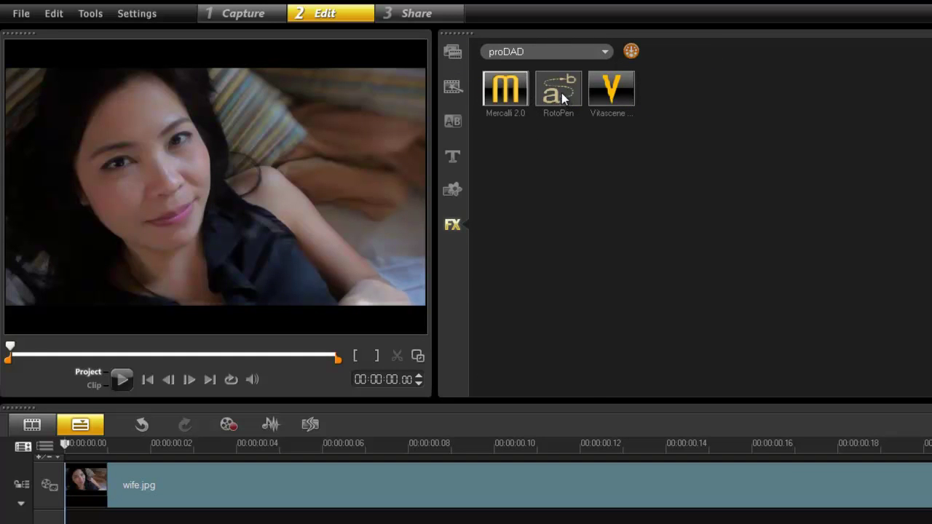
drag(562, 93, 430, 478)
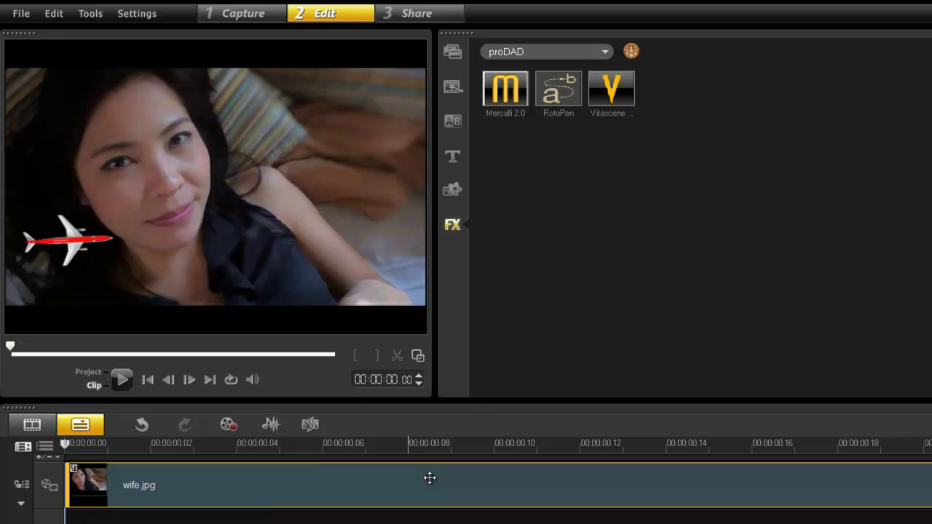
double_click(430, 479)
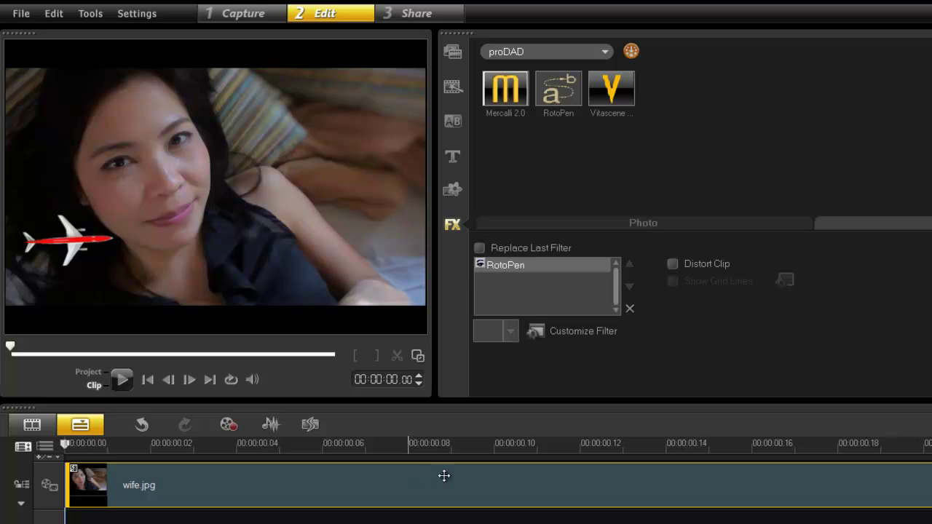
Draw a freehand loop around the woman's face, preview it, then delete the photo clip
click(583, 332)
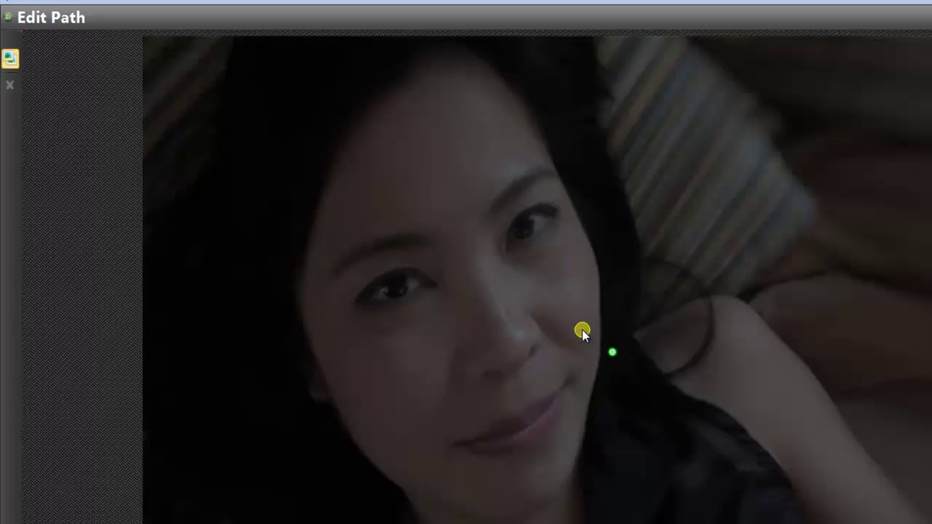
drag(474, 517, 336, 284)
mouse_move(333, 250)
mouse_down()
mouse_move(573, 211)
mouse_move(622, 345)
mouse_move(573, 475)
mouse_move(477, 508)
mouse_up()
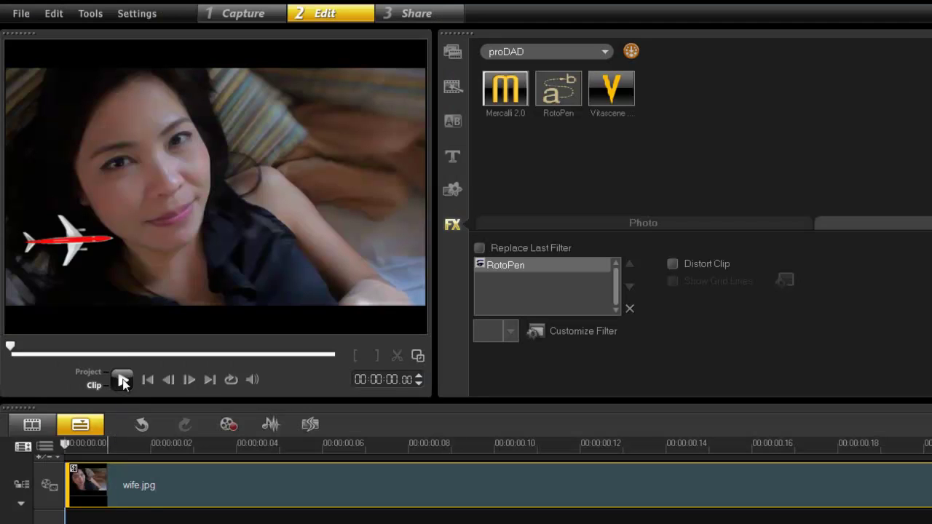
click(123, 379)
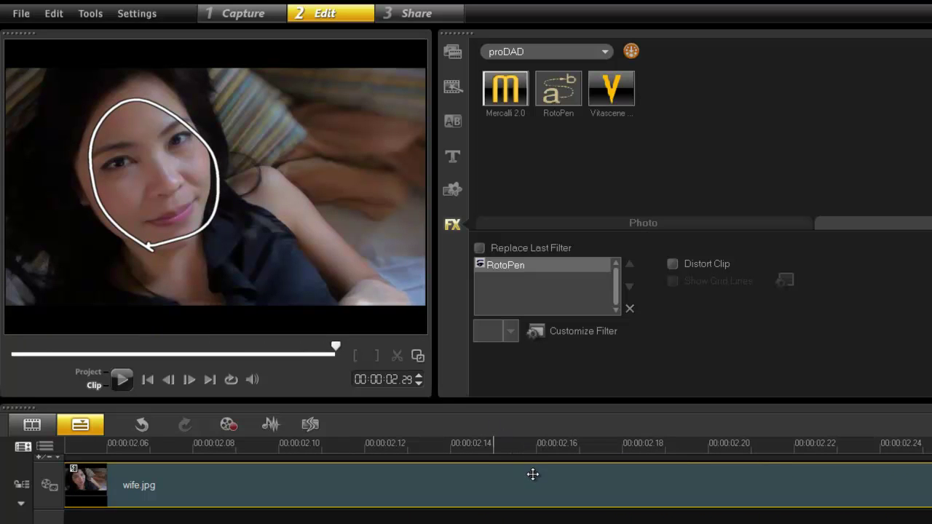
key(Delete)
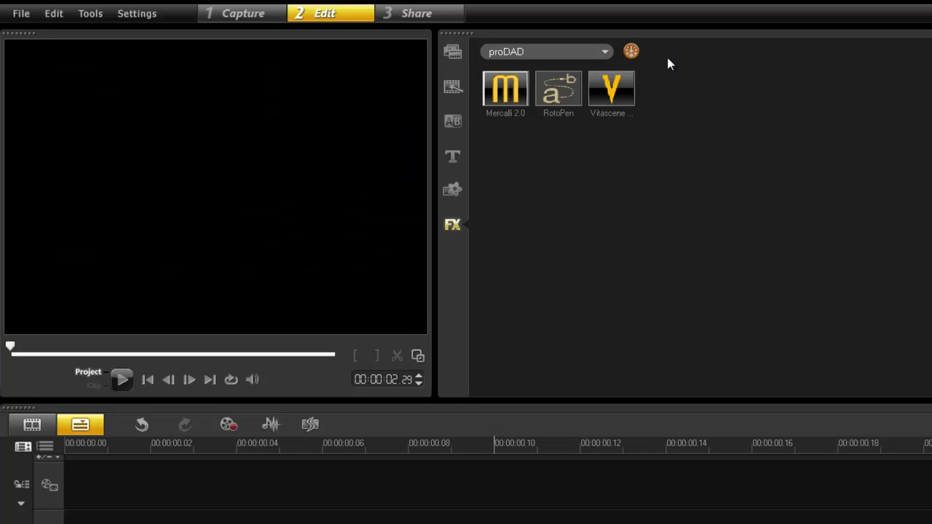
Switch effects to NewBlue Video Essentials V and preview the Background effect
click(605, 55)
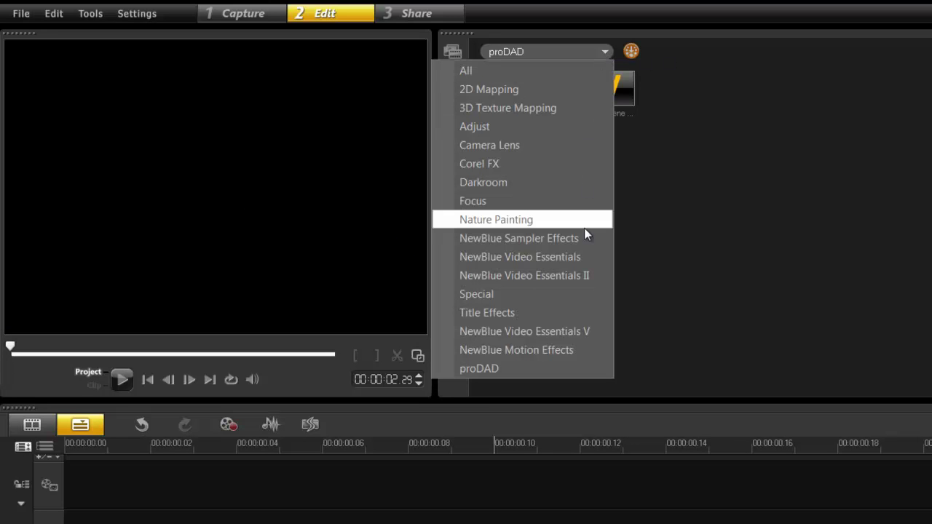
click(565, 331)
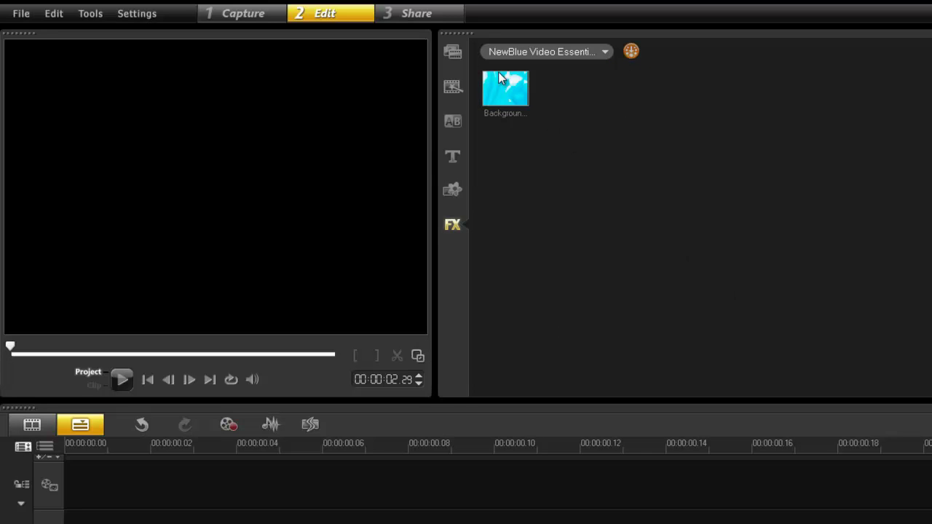
click(504, 90)
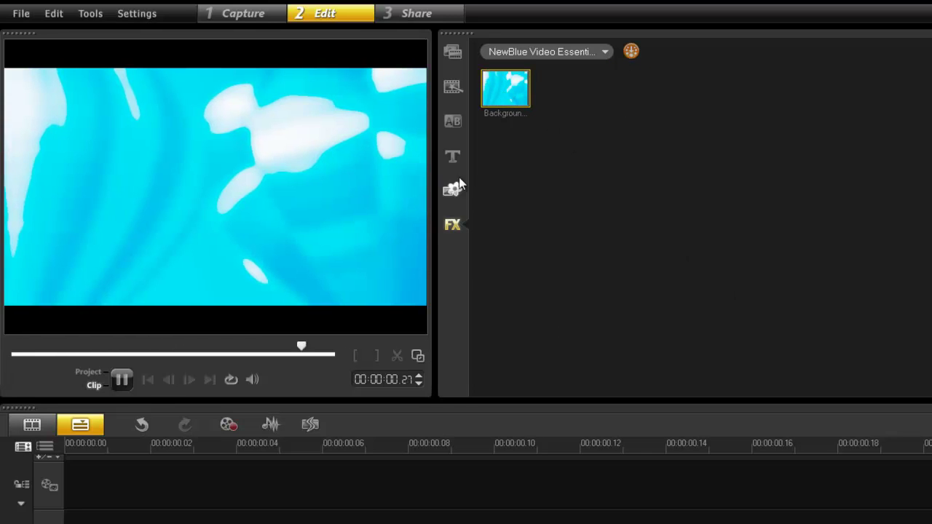
Place wife.jpg on the timeline, apply the Background effect, and open Customize Filter
click(452, 53)
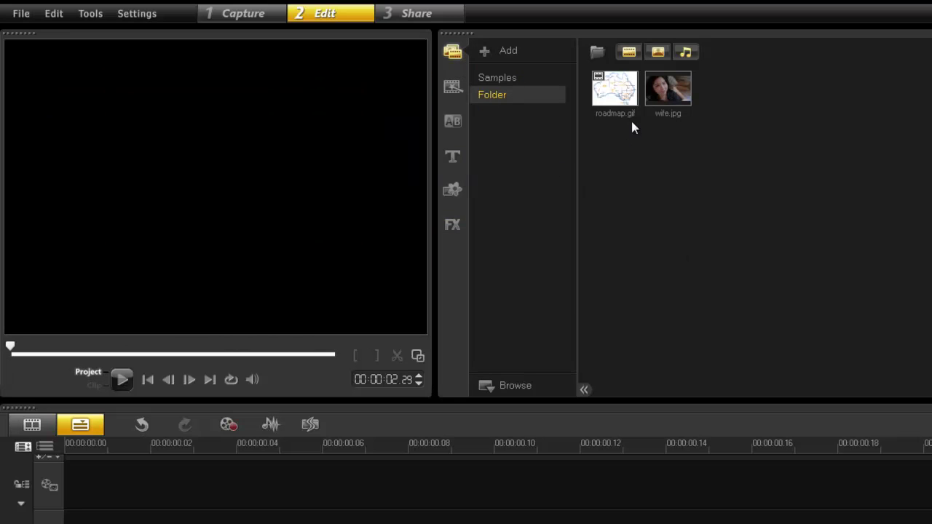
drag(662, 102, 439, 487)
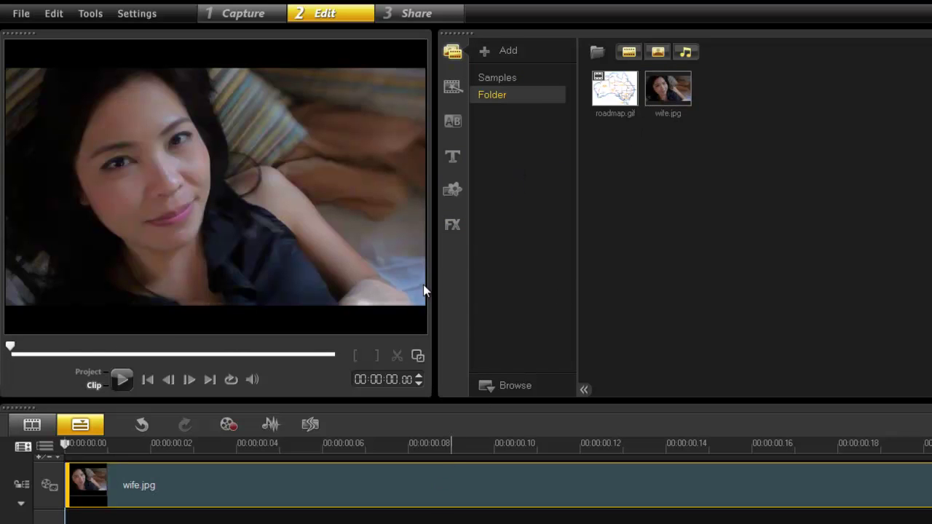
click(452, 226)
drag(521, 102, 465, 487)
click(562, 332)
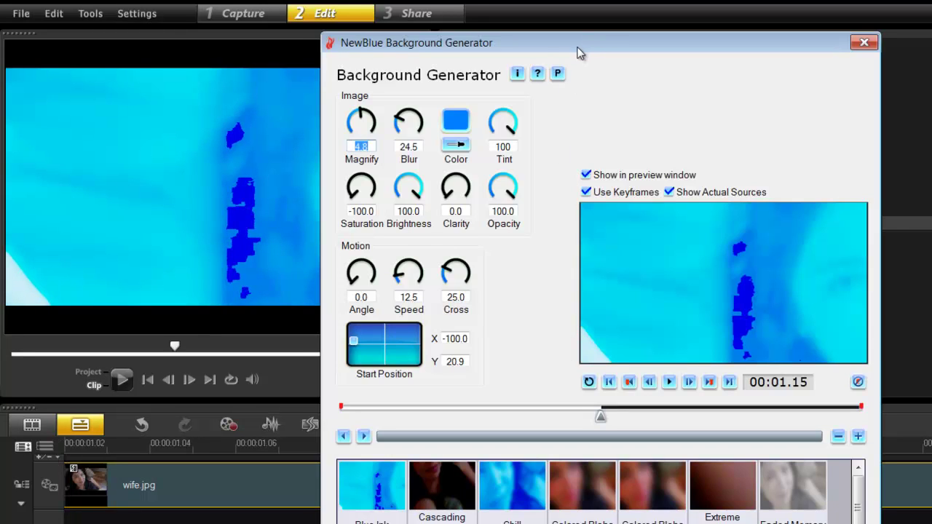
Preview the Background Generator effect, apply the Extreme Closeup preset, and close the settings
drag(579, 45, 575, 25)
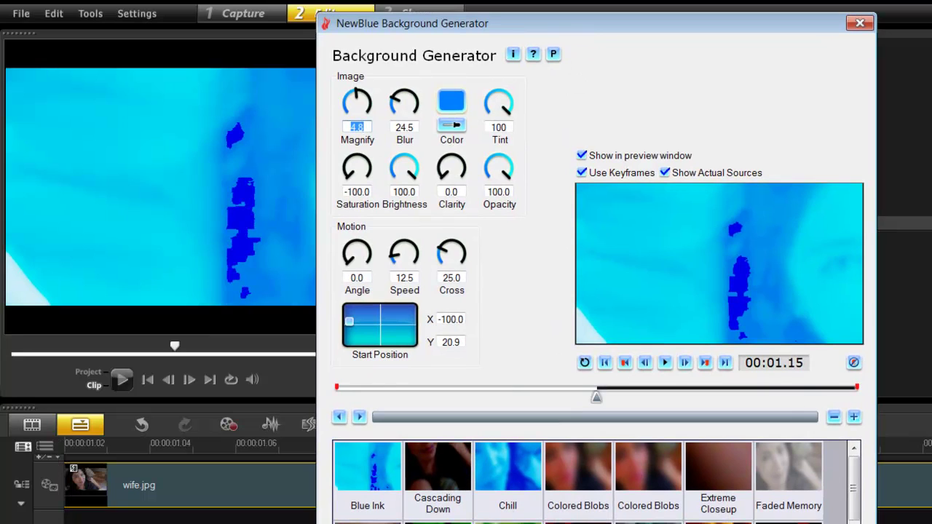
drag(596, 399, 342, 403)
click(664, 363)
click(748, 472)
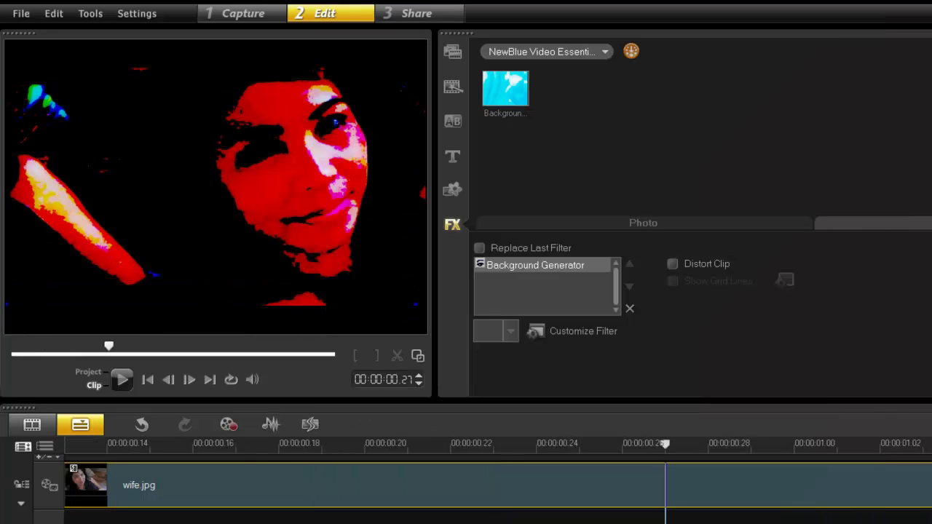
key(Return)
Play the blue-tinted wife.jpg clip in the main player, replaying and pausing partway
click(122, 380)
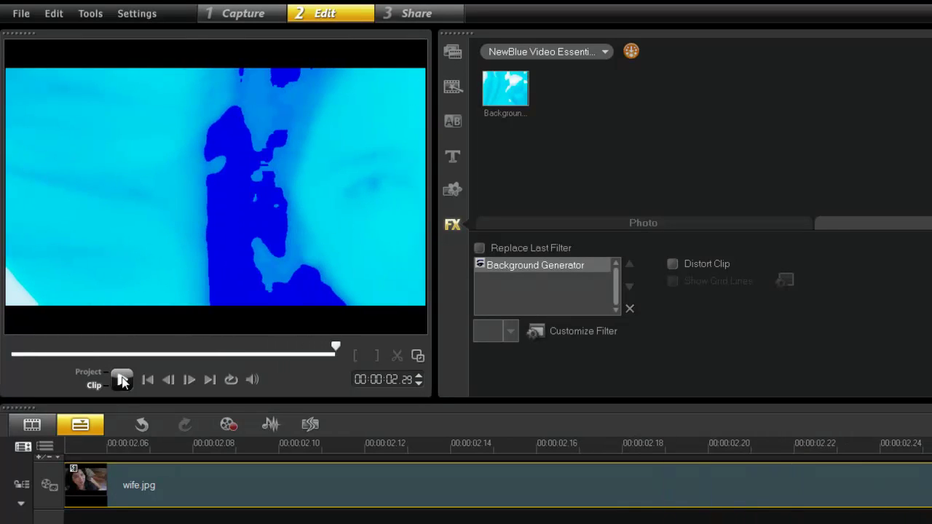
click(121, 380)
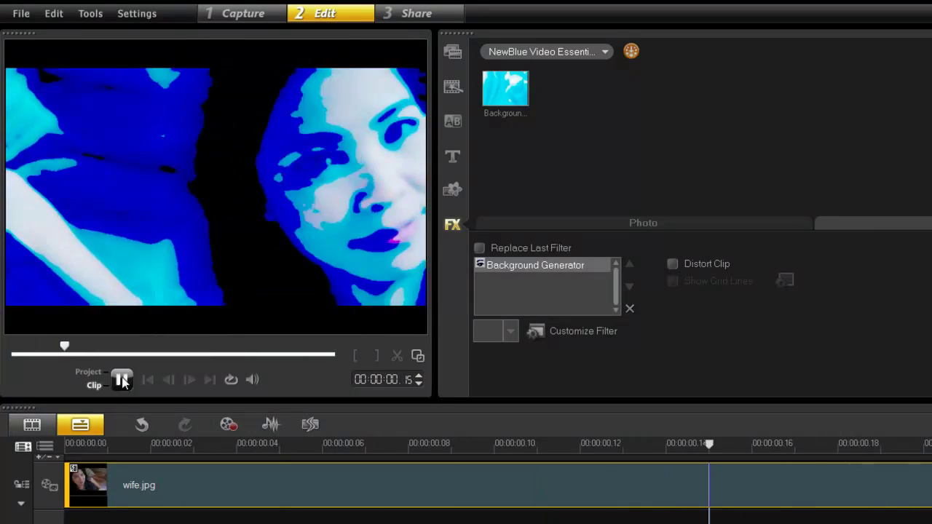
click(121, 380)
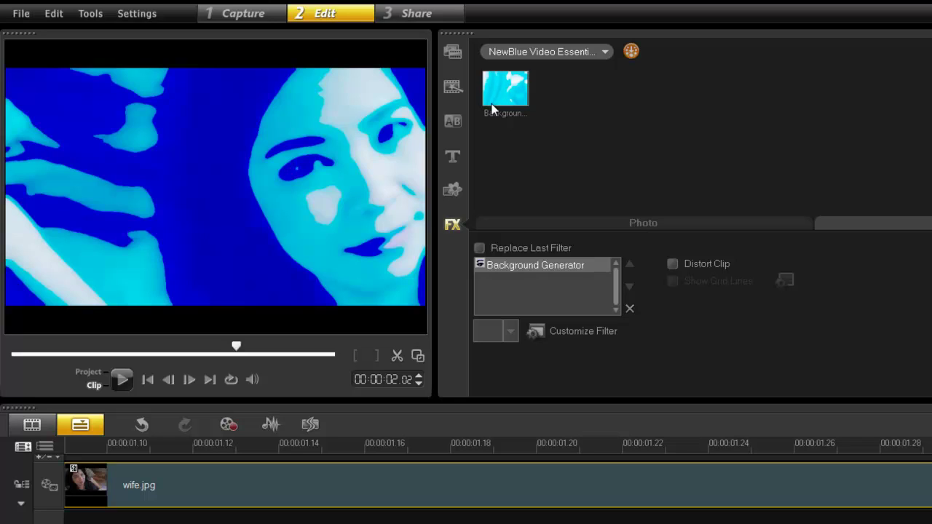
Go to the Share step and browse the Settings, Tools, Edit and File menus before dismissing them
click(426, 20)
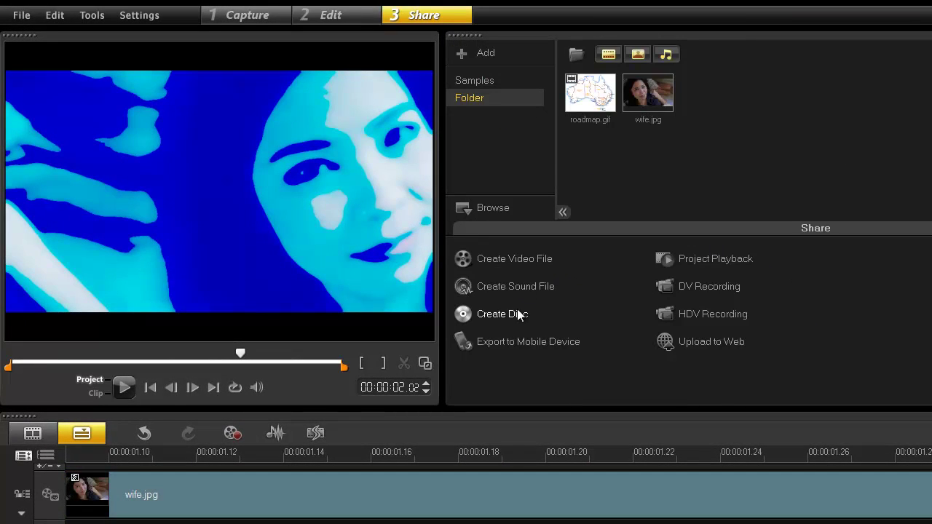
click(139, 15)
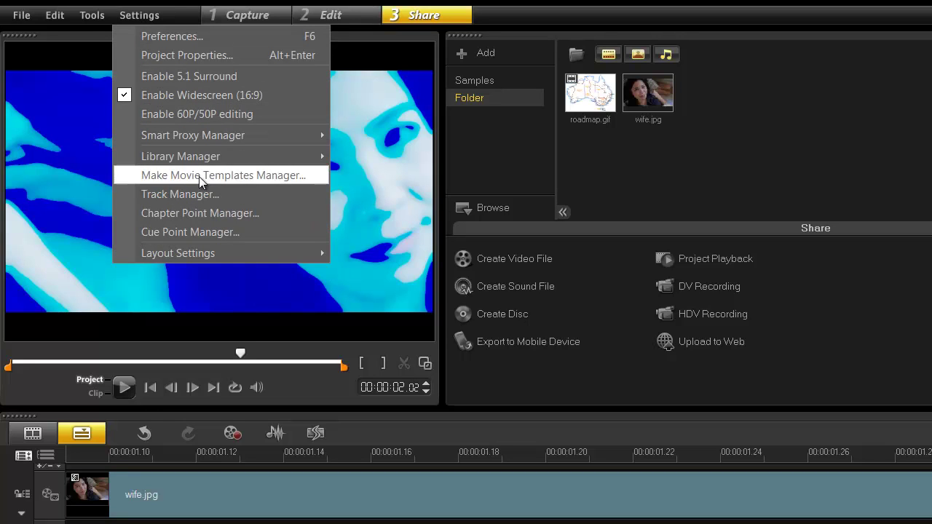
click(89, 15)
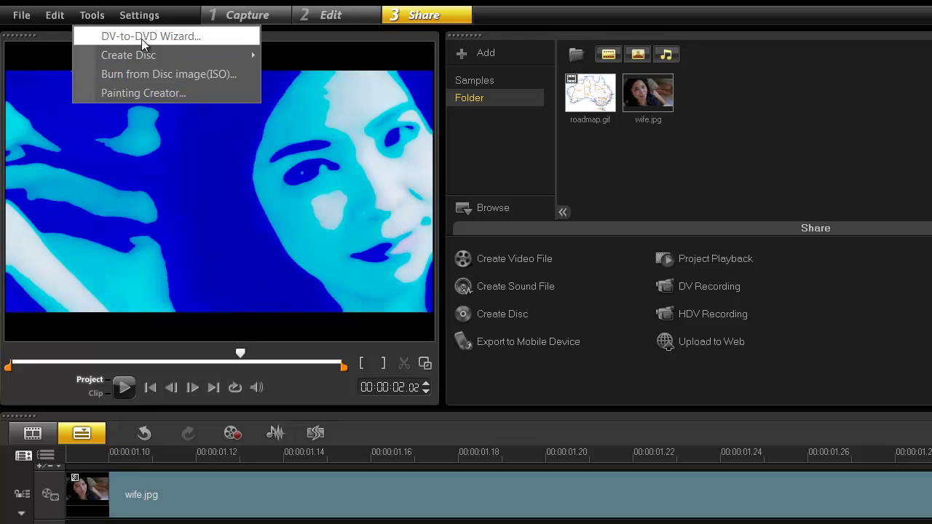
mouse_move(51, 21)
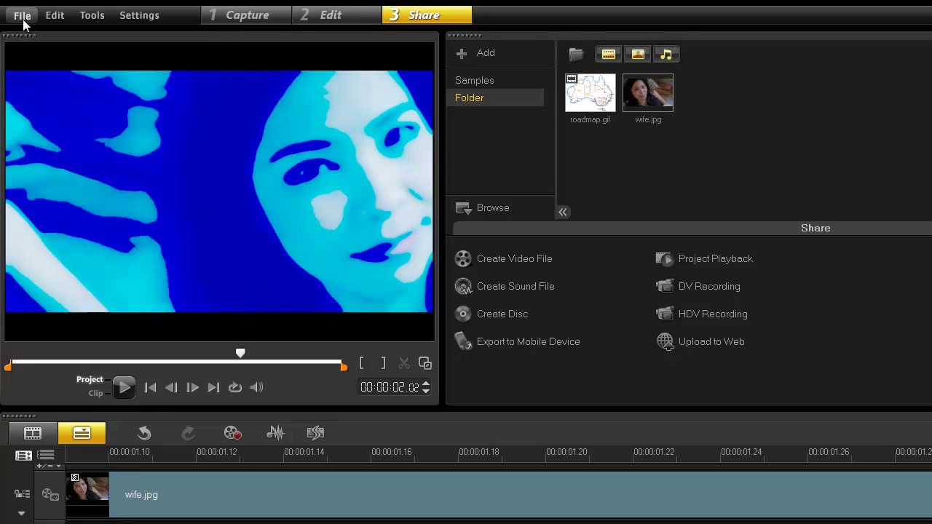
mouse_move(22, 24)
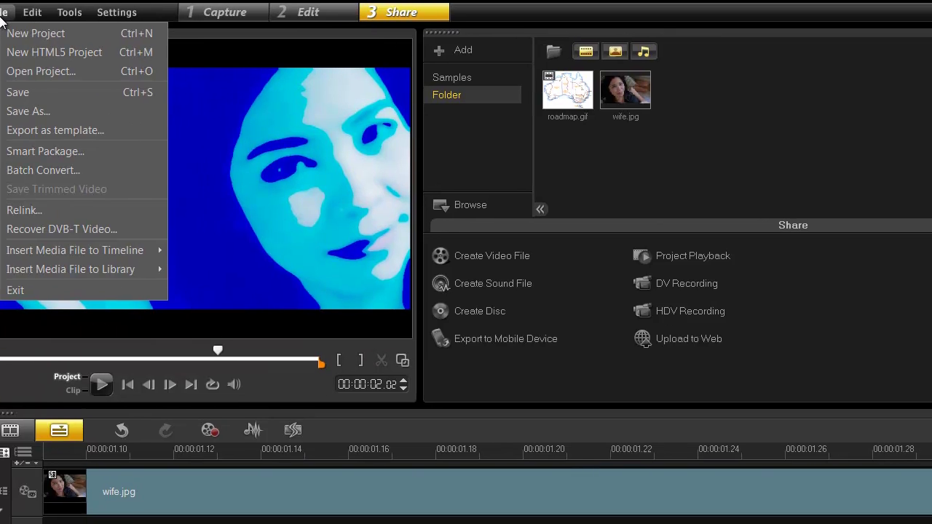
key(Escape)
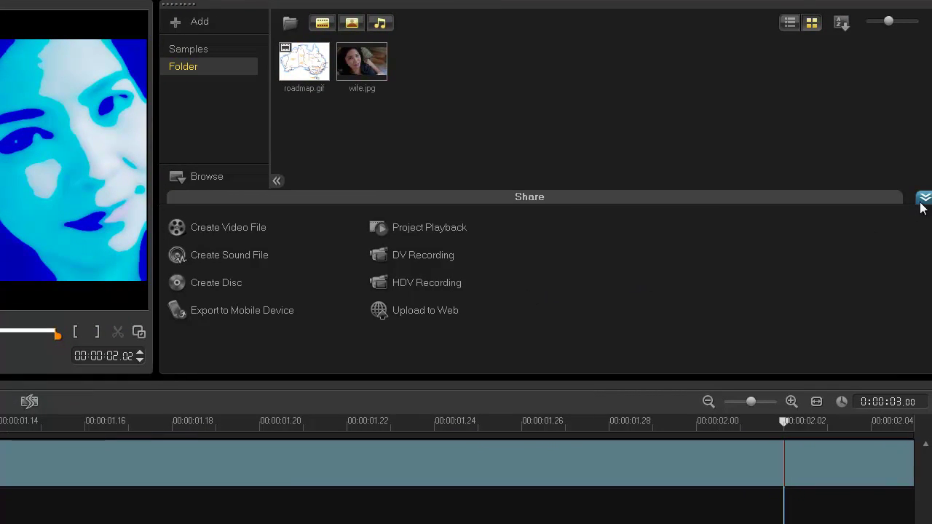
Collapse the Share options bar so the library fills the panel
click(925, 198)
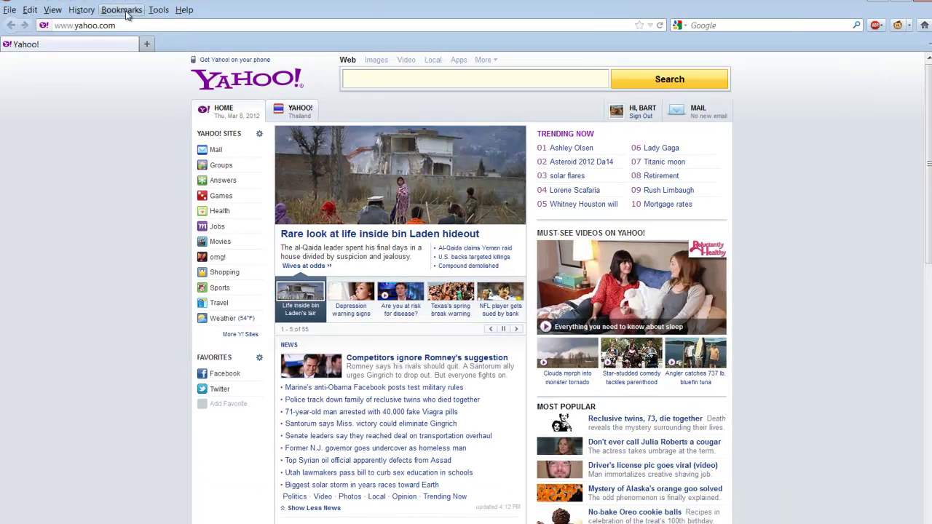
Load the gripps tutorials site from Bookmarks and scroll through its tutorial lists
click(121, 9)
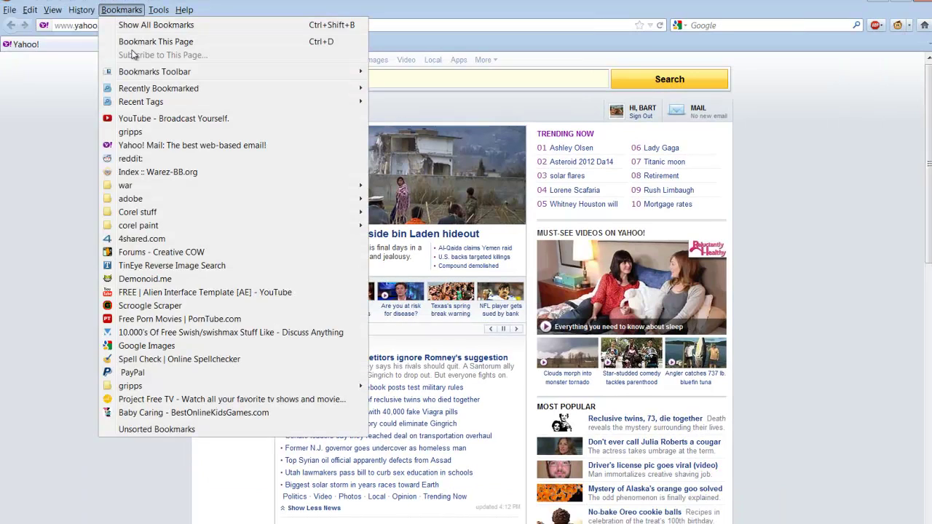
click(131, 132)
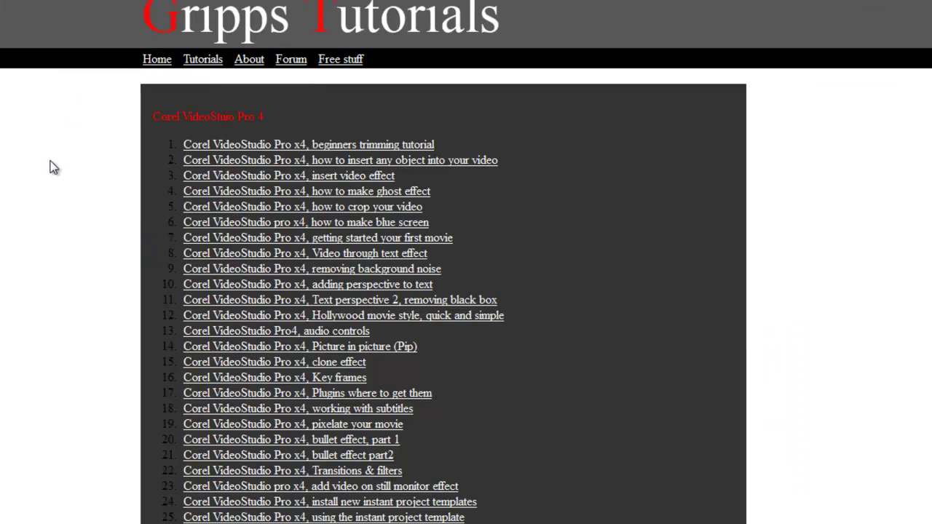
scroll(191, 156, down, 6)
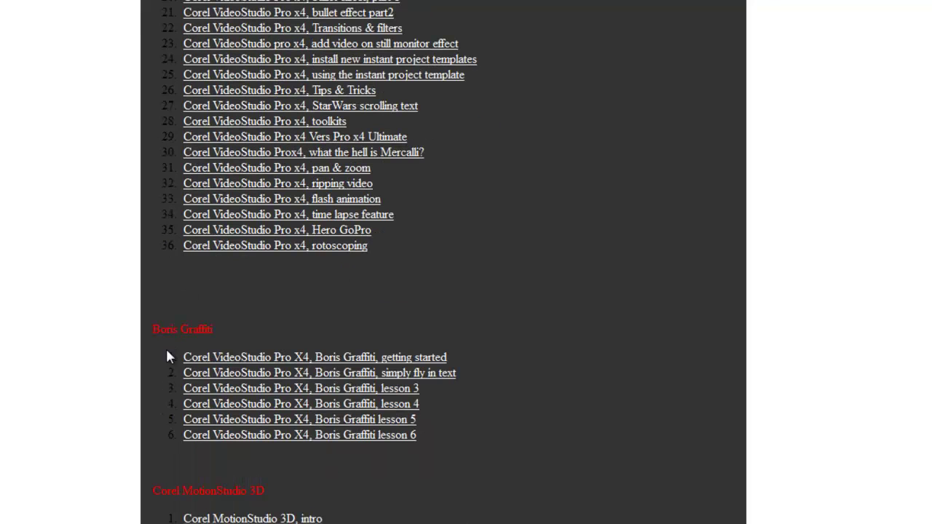
scroll(181, 306, down, 2)
scroll(222, 364, down, 3)
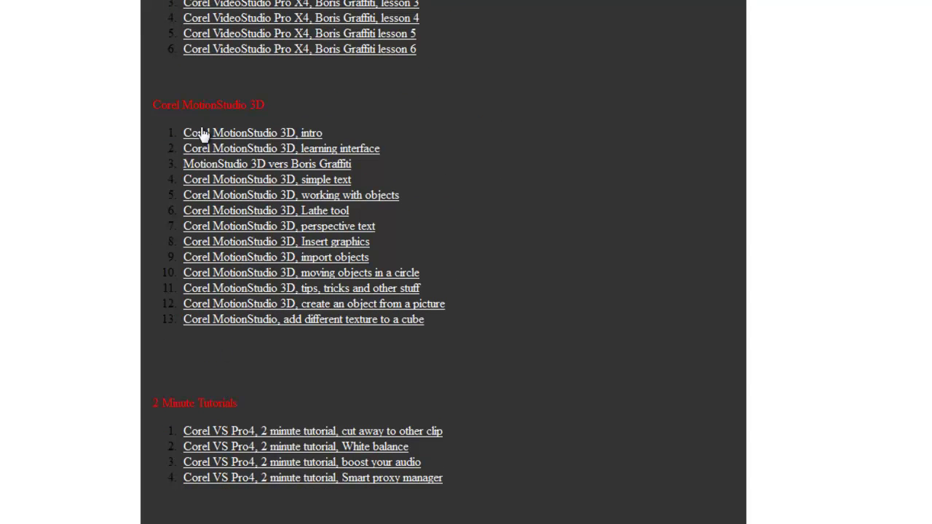
scroll(277, 471, up, 10)
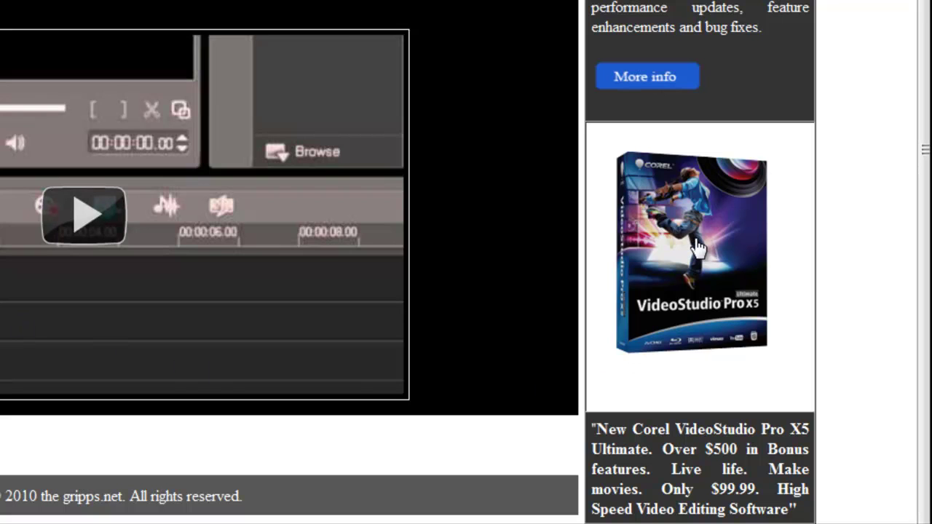
Follow the VideoStudio Pro X5 box ad to Corel's $99.99 X5 Ultimate product page
click(698, 247)
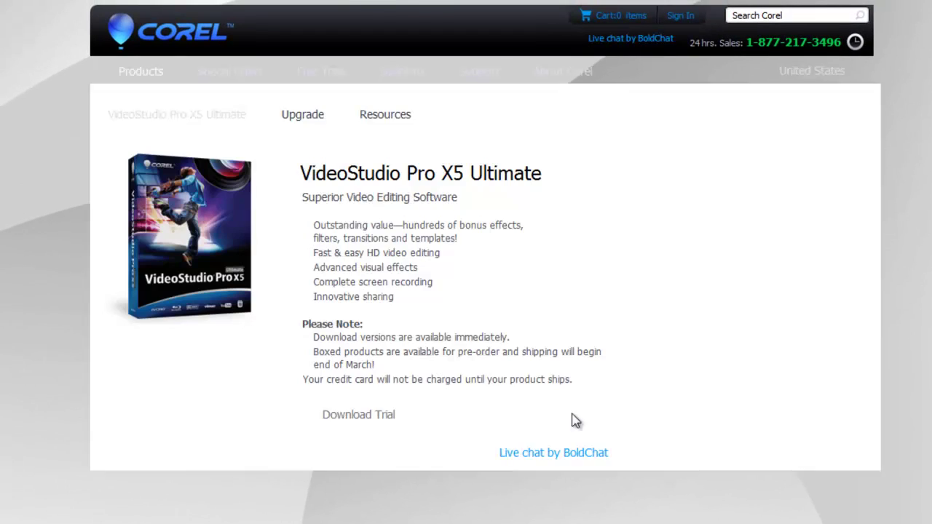